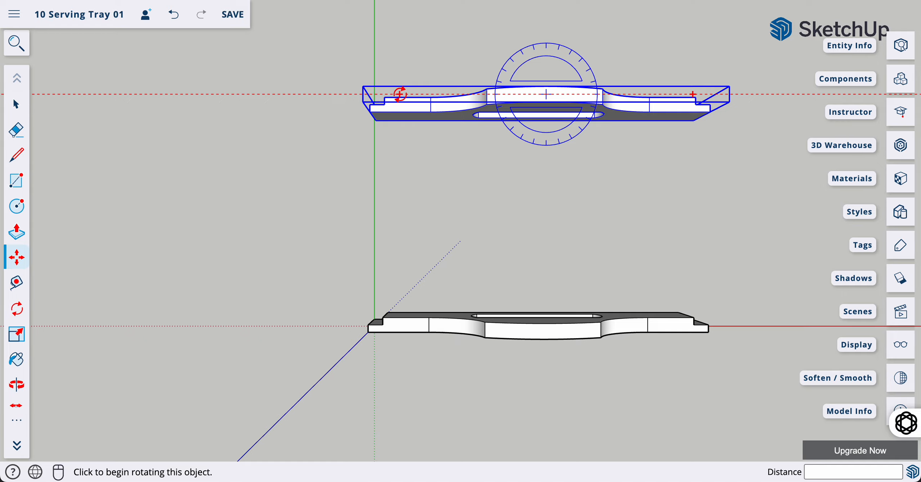
Cancel the copied end board's rotation so it stays upright, then tilt the view
{"action": "left_click", "coordinate": [400, 94]}
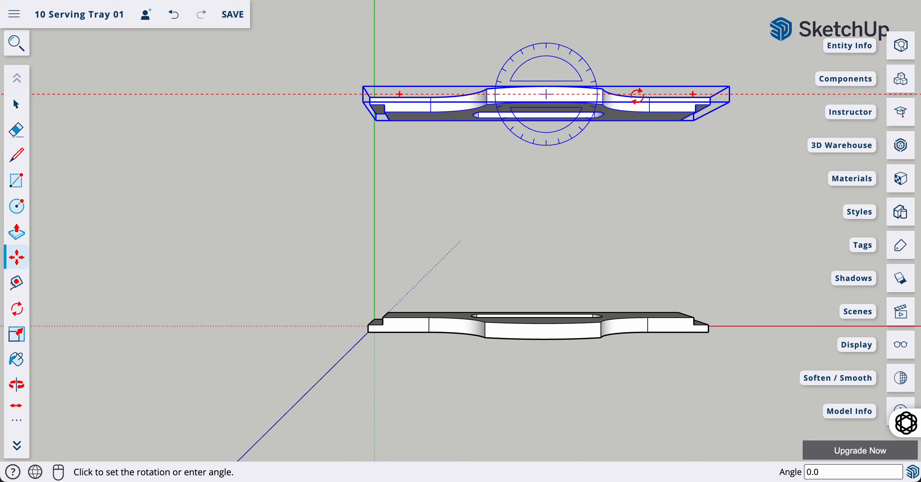
{"action": "left_click", "coordinate": [637, 95]}
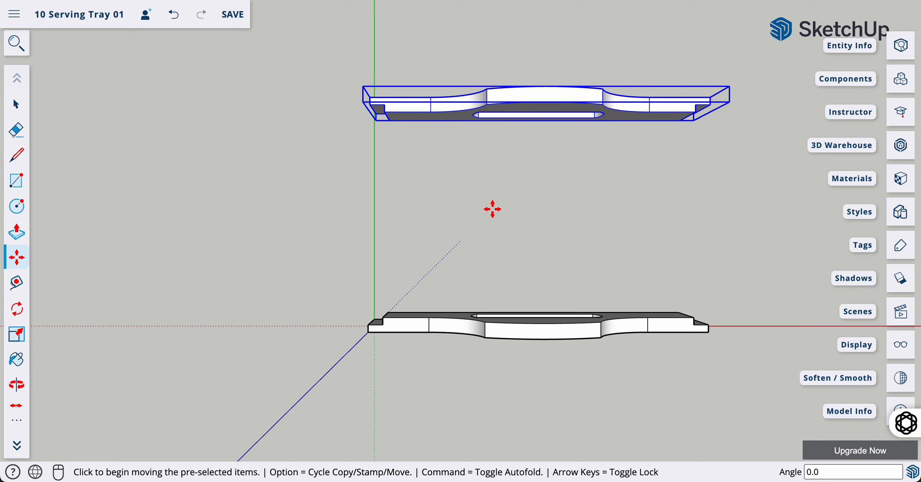
{"action": "key", "text": "space"}
{"action": "left_click", "coordinate": [471, 195]}
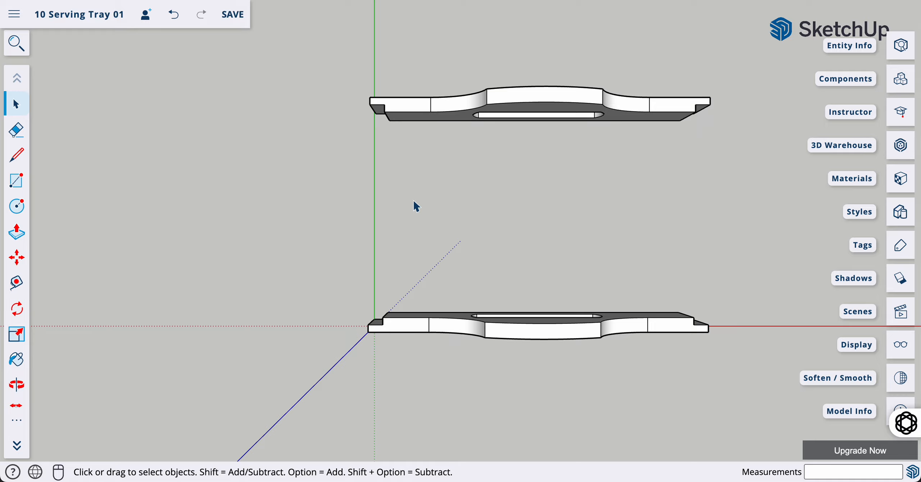
{"action": "key", "text": "o"}
{"action": "left_click_drag", "start_coordinate": [711, 324], "coordinate": [699, 277]}
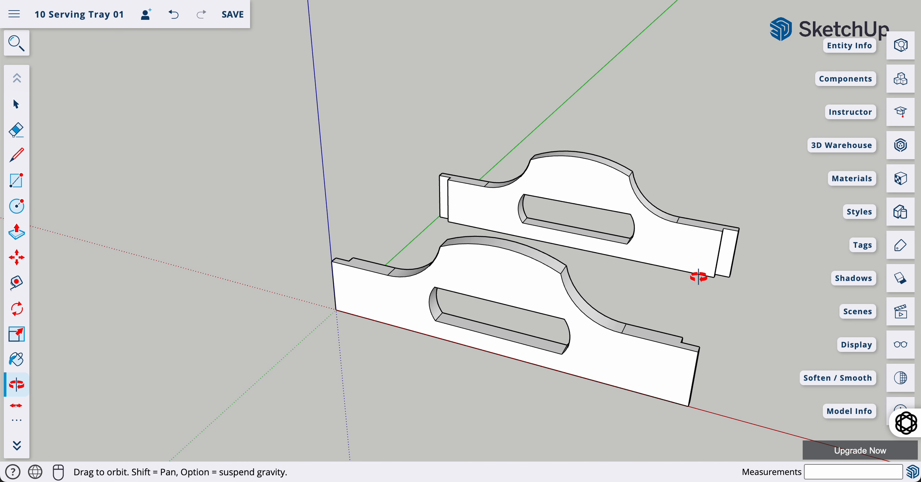
Move the rear end board farther back along the green axis, parallel to the first
{"action": "key", "text": "space"}
{"action": "left_click", "coordinate": [590, 183]}
{"action": "key", "text": "m"}
{"action": "left_click", "coordinate": [448, 222]}
{"action": "left_click", "coordinate": [563, 114]}
{"action": "key", "text": "space"}
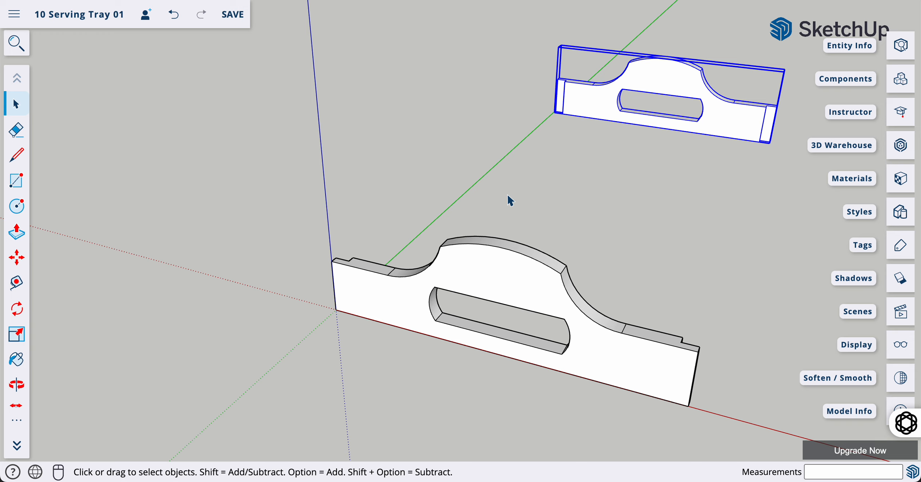
{"action": "key", "text": "r"}
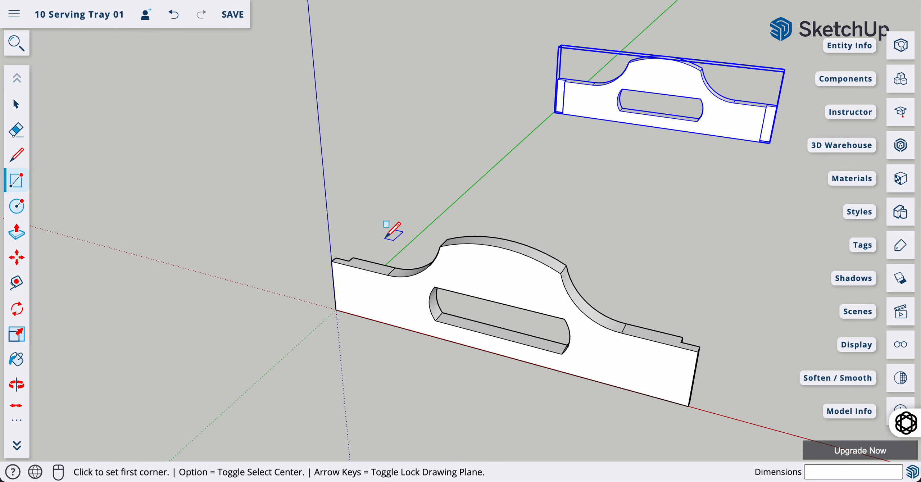
Draw a 12 by 400 mm rectangle as the side rail's base
{"action": "scroll", "coordinate": [364, 238], "scroll_direction": "up", "scroll_amount": 1}
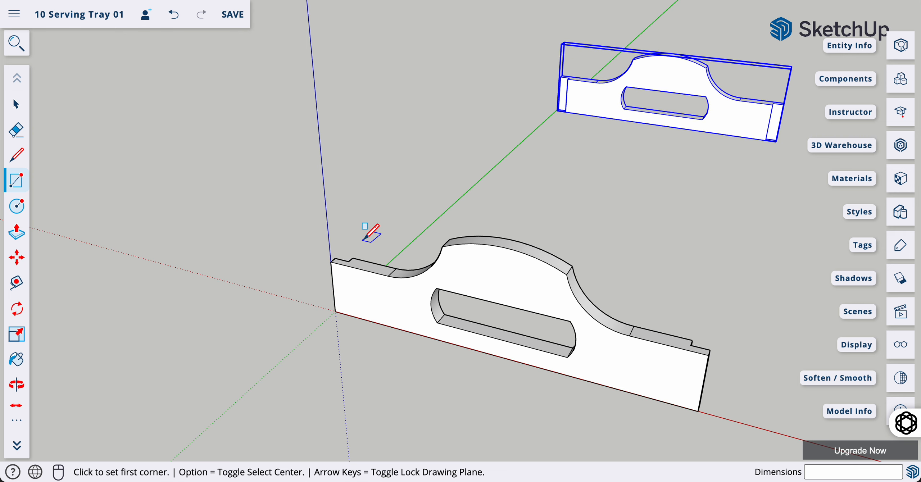
{"action": "left_click", "coordinate": [363, 239]}
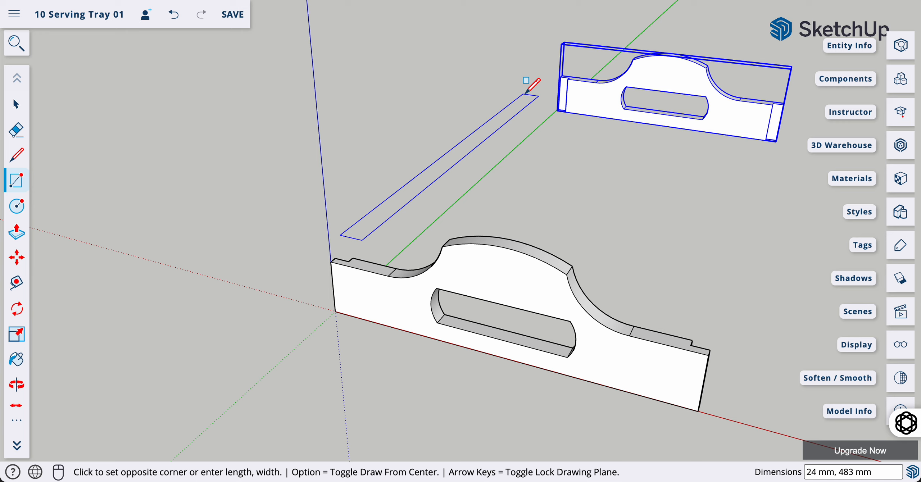
{"action": "type", "text": "12,40"}
{"action": "key", "text": "Return"}
{"action": "type", "text": "2,40"}
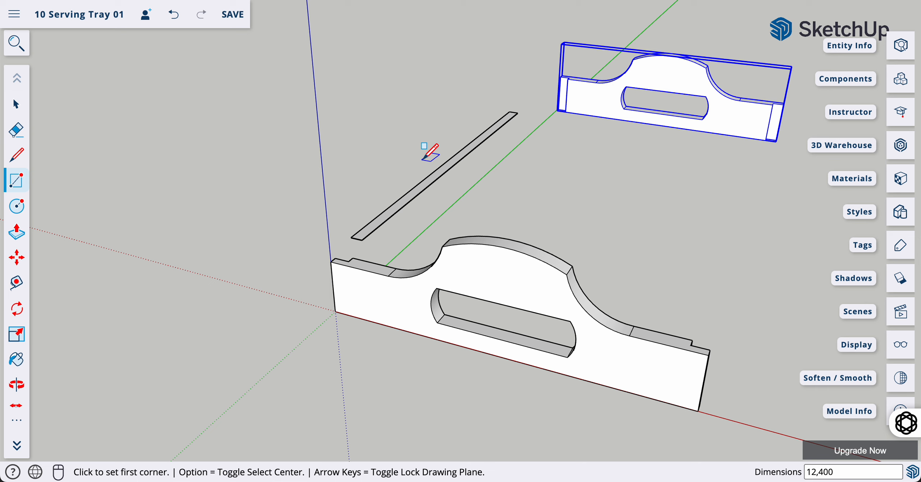
Push/Pull the rail face up 45 mm and select the whole board
{"action": "key", "text": "p"}
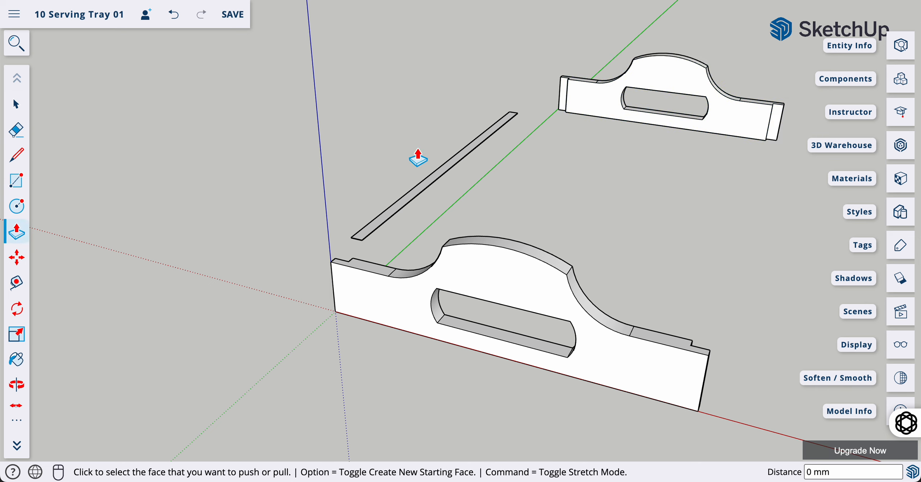
{"action": "left_click", "coordinate": [430, 187]}
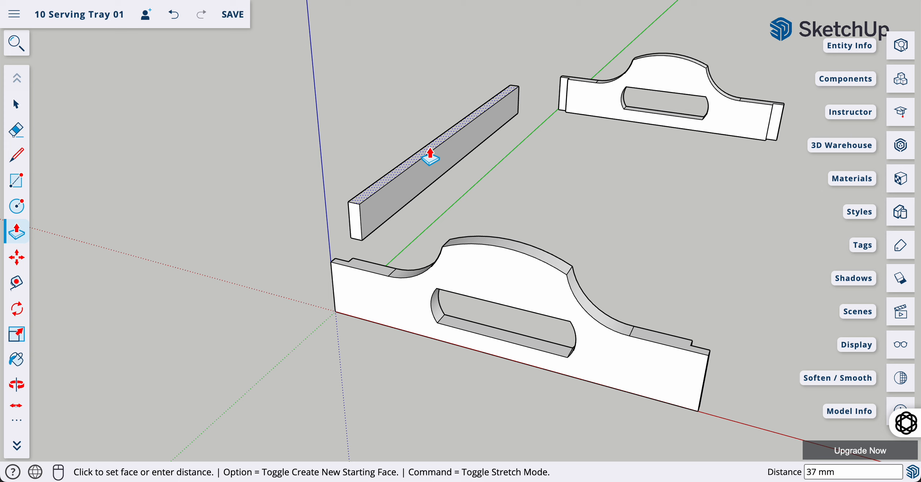
{"action": "type", "text": "45"}
{"action": "key", "text": "Return"}
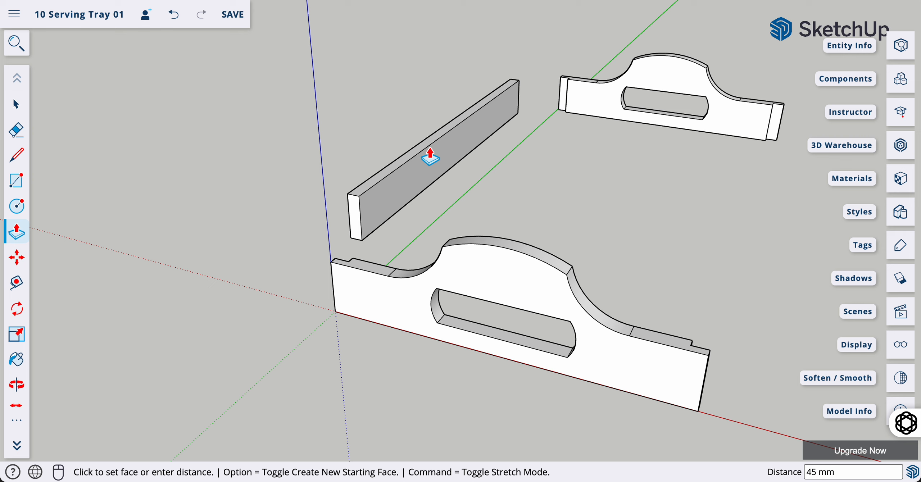
{"action": "key", "text": "space"}
{"action": "triple_click", "coordinate": [415, 169]}
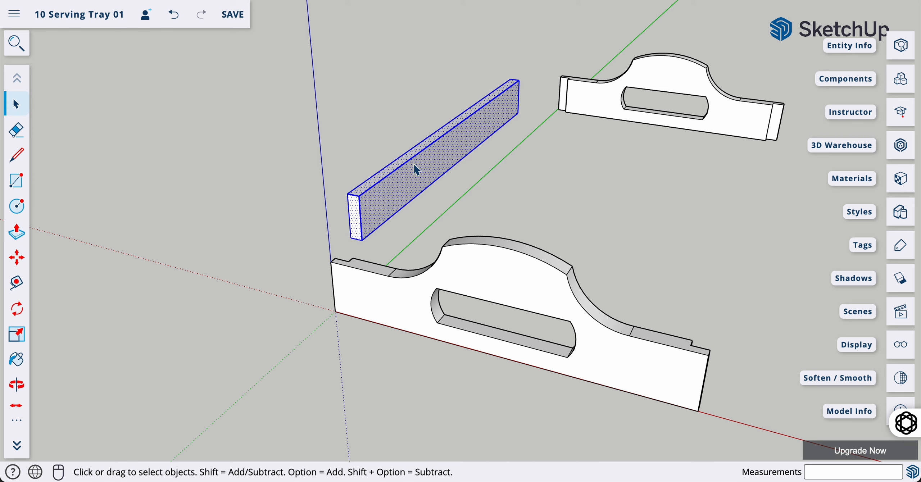
Make the rail board a group and paste a copy of it to the right
{"action": "right_click", "coordinate": [436, 159]}
{"action": "left_click", "coordinate": [489, 335]}
{"action": "left_click", "coordinate": [503, 194]}
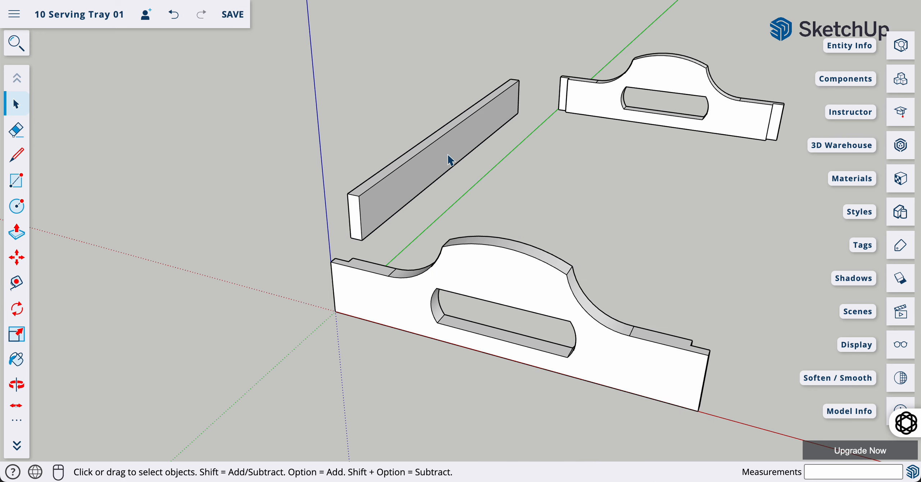
{"action": "scroll", "coordinate": [345, 257], "scroll_direction": "up", "scroll_amount": 5}
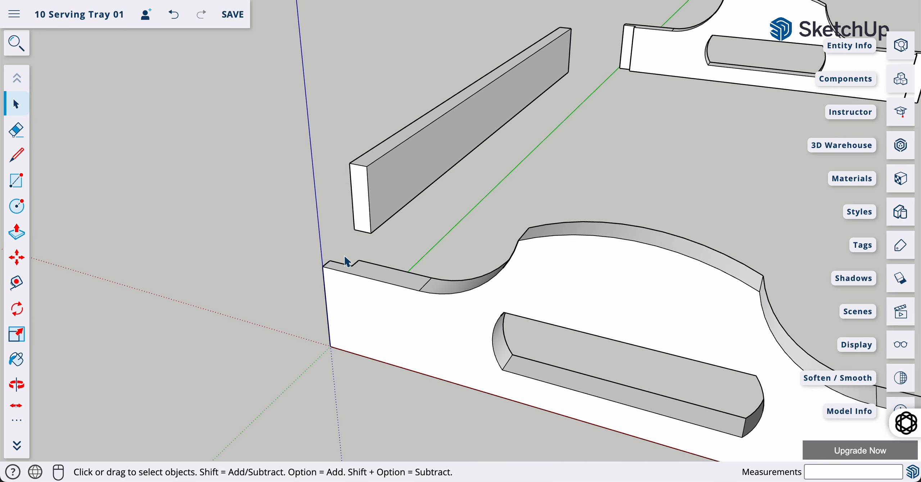
{"action": "left_click", "coordinate": [384, 183]}
{"action": "scroll", "coordinate": [384, 185], "scroll_direction": "down", "scroll_amount": 4}
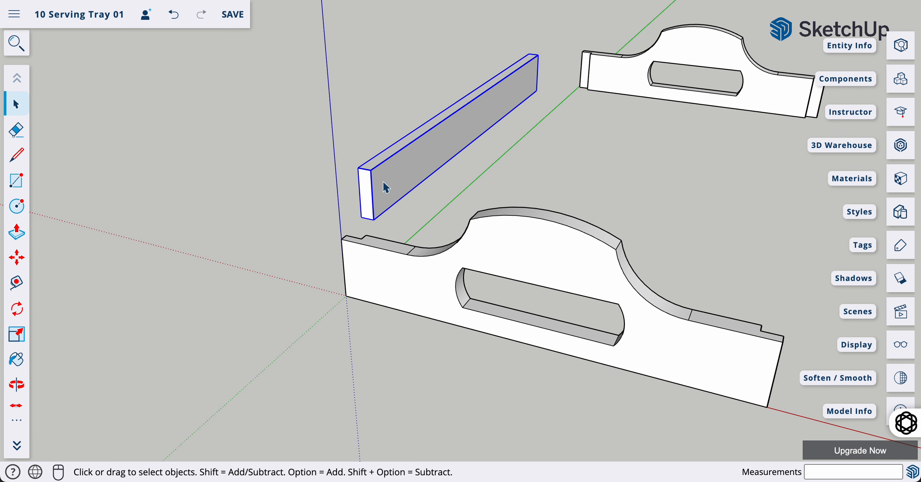
{"action": "key", "text": "super+v"}
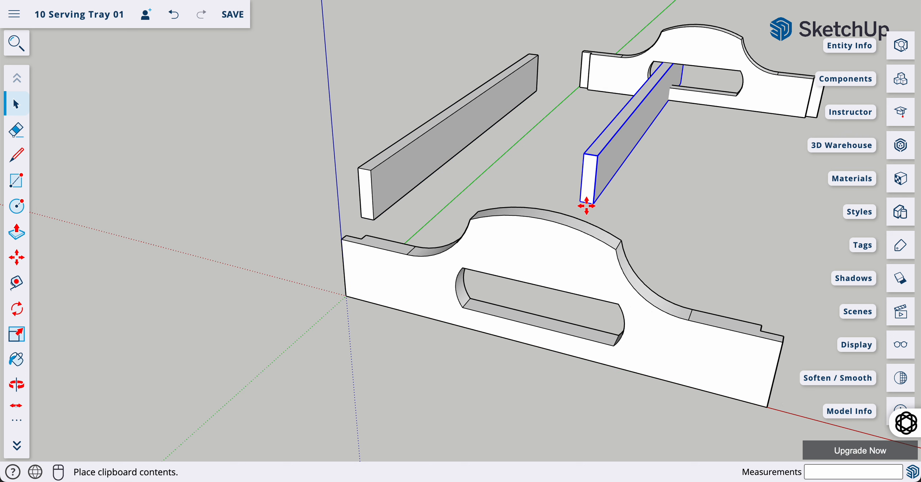
{"action": "left_click", "coordinate": [794, 328]}
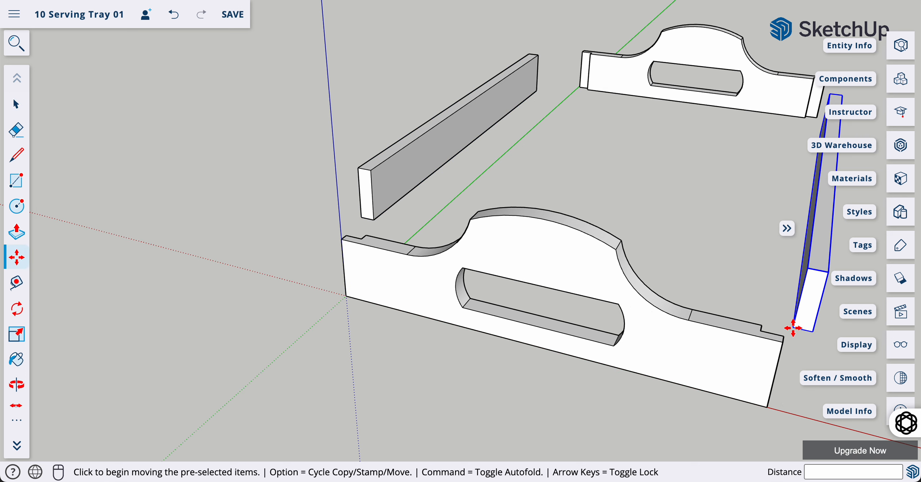
{"action": "scroll", "coordinate": [341, 227], "scroll_direction": "up", "scroll_amount": 1}
{"action": "scroll", "coordinate": [340, 228], "scroll_direction": "up", "scroll_amount": 5}
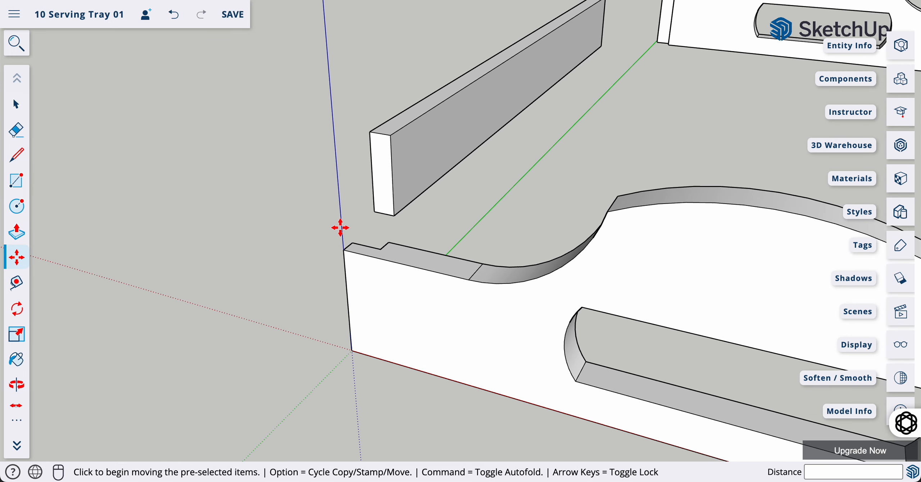
Move the first rail into the near end board's notch along the tray's left edge
{"action": "key", "text": "space"}
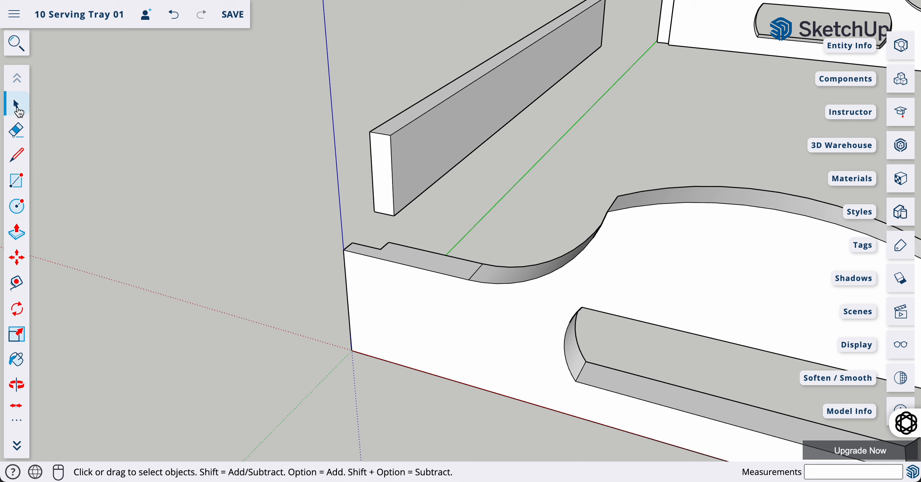
{"action": "left_click", "coordinate": [427, 136]}
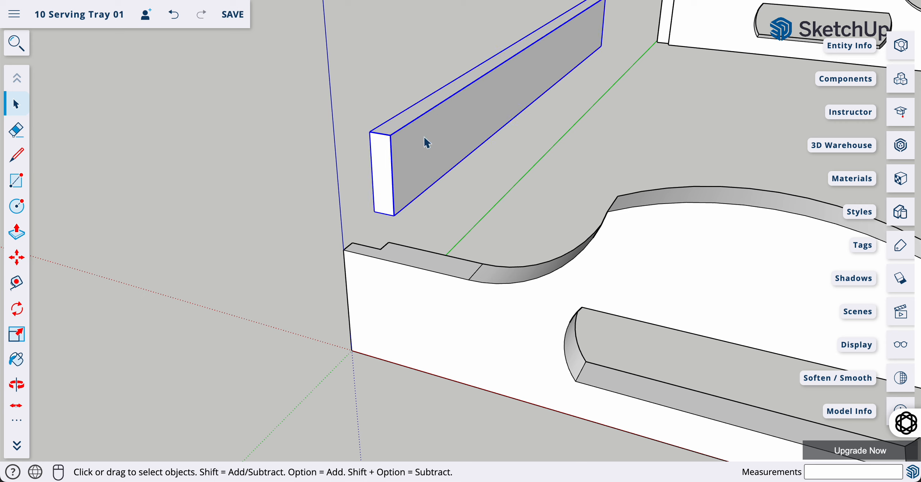
{"action": "key", "text": "m"}
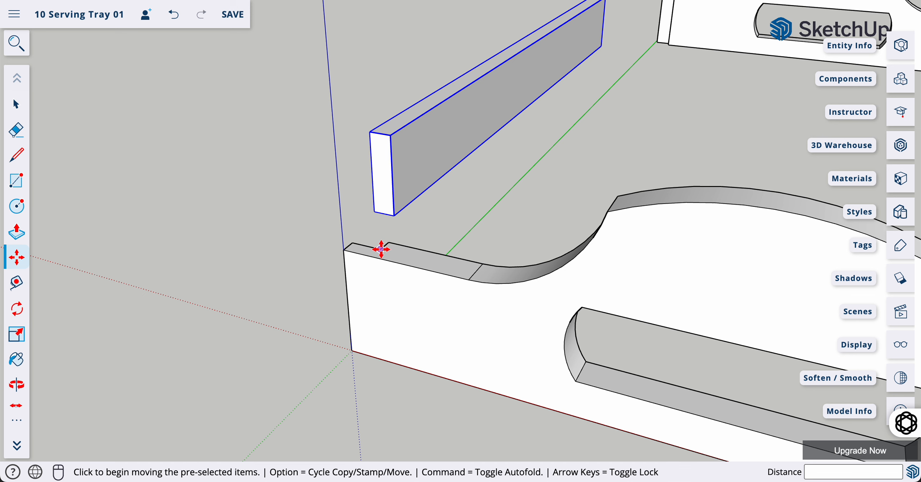
{"action": "scroll", "coordinate": [382, 249], "scroll_direction": "up", "scroll_amount": 2}
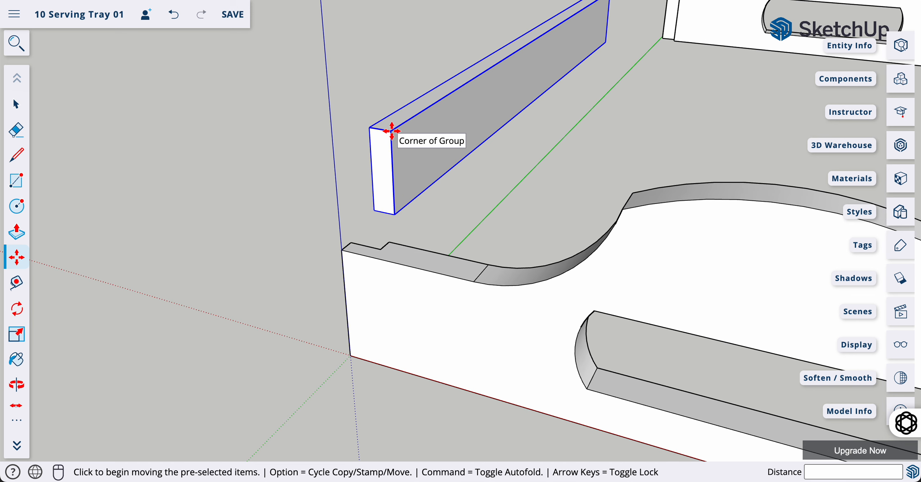
{"action": "left_click", "coordinate": [392, 131]}
{"action": "left_click", "coordinate": [381, 249]}
{"action": "scroll", "coordinate": [418, 261], "scroll_direction": "down", "scroll_amount": 10}
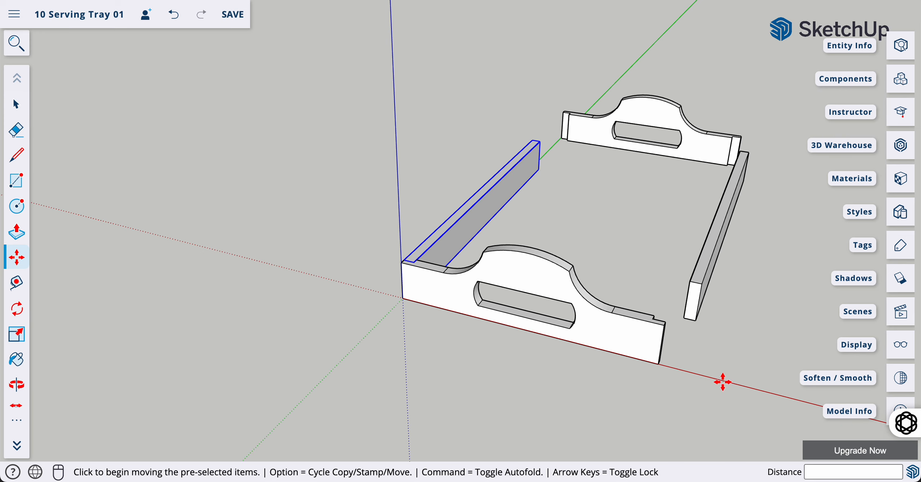
{"action": "scroll", "coordinate": [715, 343], "scroll_direction": "up", "scroll_amount": 8}
{"action": "scroll", "coordinate": [715, 343], "scroll_direction": "down", "scroll_amount": 2}
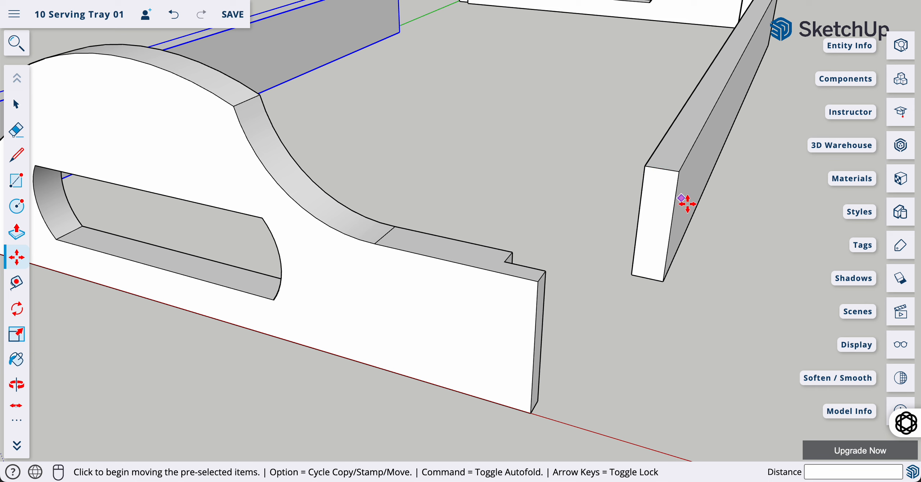
{"action": "key", "text": "space"}
{"action": "left_click", "coordinate": [681, 157]}
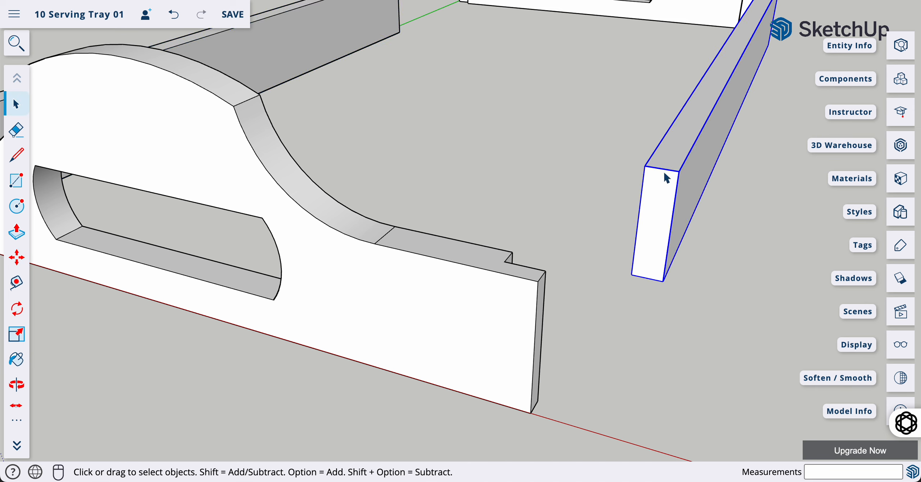
Move the second side rail to the tray corner along the right edge
{"action": "key", "text": "m"}
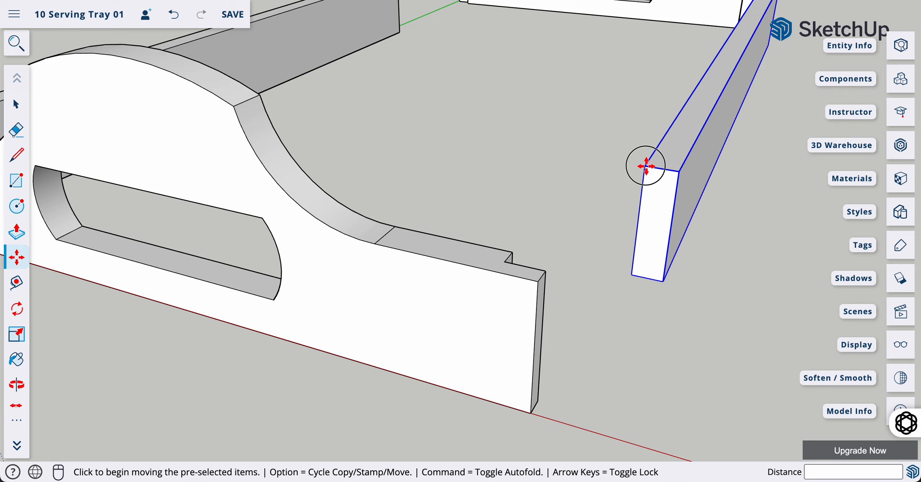
{"action": "left_click", "coordinate": [646, 167]}
{"action": "scroll", "coordinate": [508, 262], "scroll_direction": "up", "scroll_amount": 3}
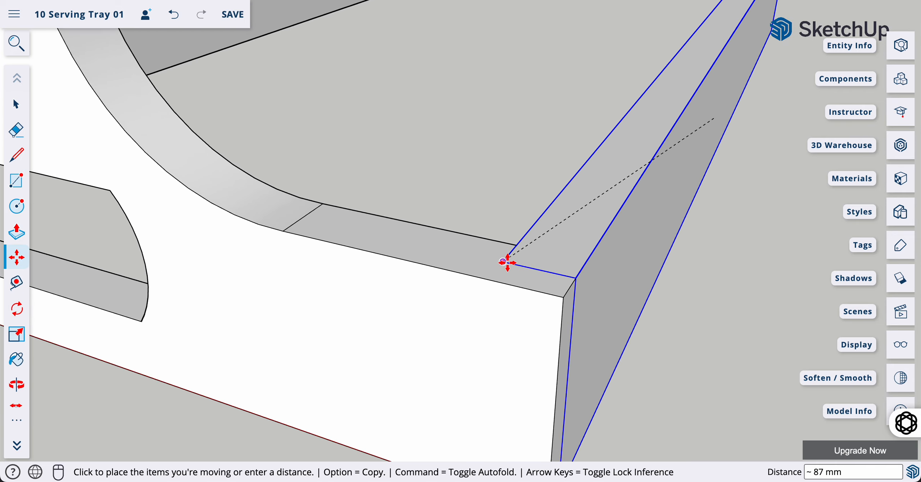
{"action": "scroll", "coordinate": [508, 263], "scroll_direction": "up", "scroll_amount": 2}
{"action": "left_click", "coordinate": [501, 263]}
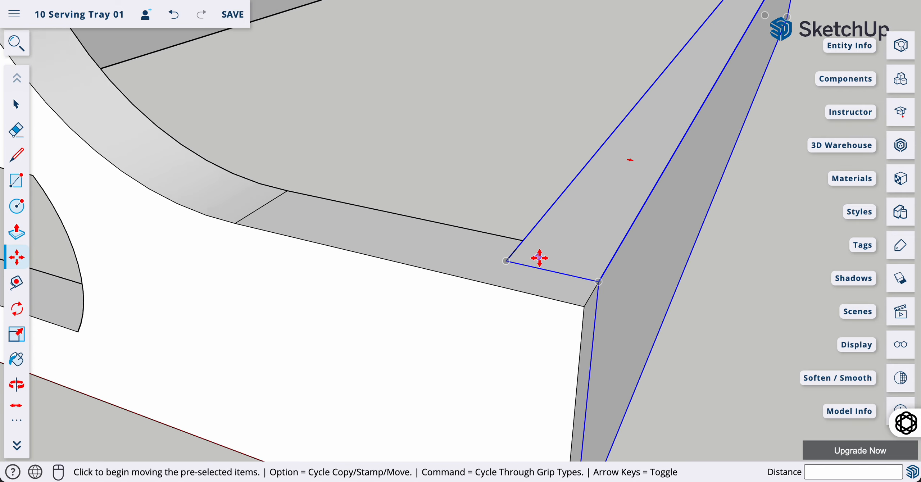
{"action": "scroll", "coordinate": [539, 258], "scroll_direction": "down", "scroll_amount": 6}
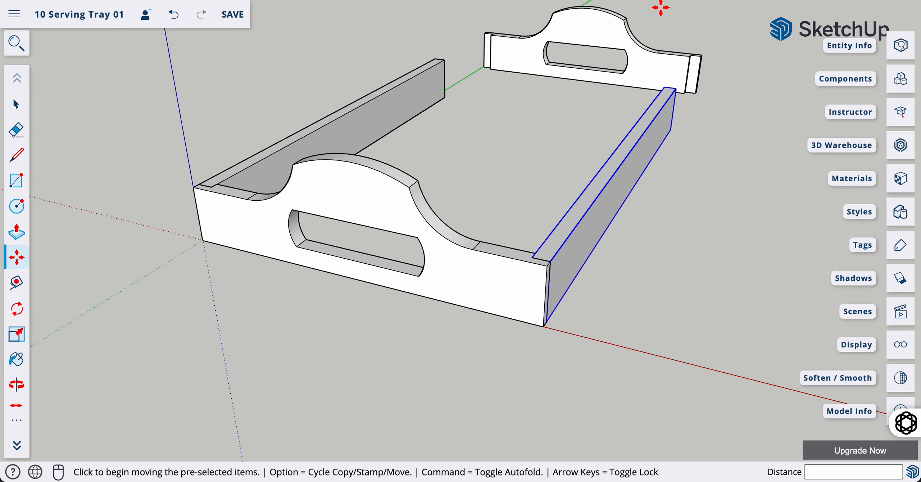
{"action": "scroll", "coordinate": [660, 8], "scroll_direction": "up", "scroll_amount": 5}
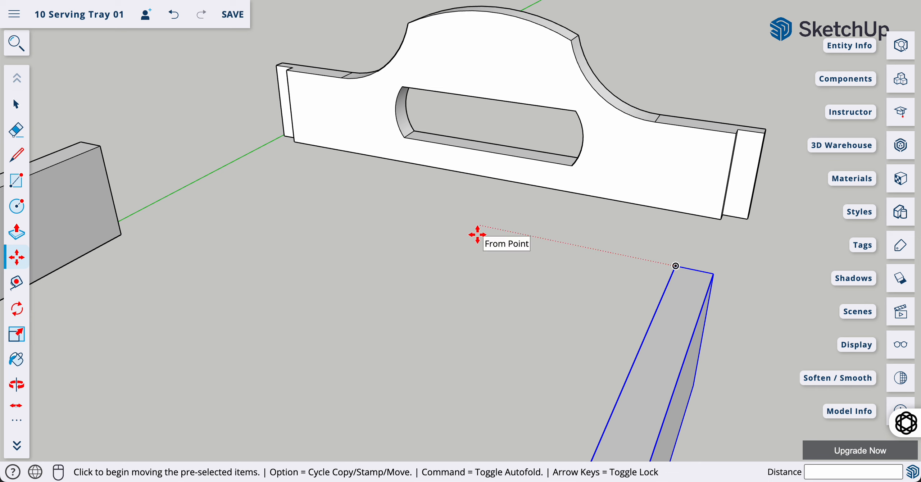
Move the far arched end board so it butts against the side rail ends
{"action": "key", "text": "space"}
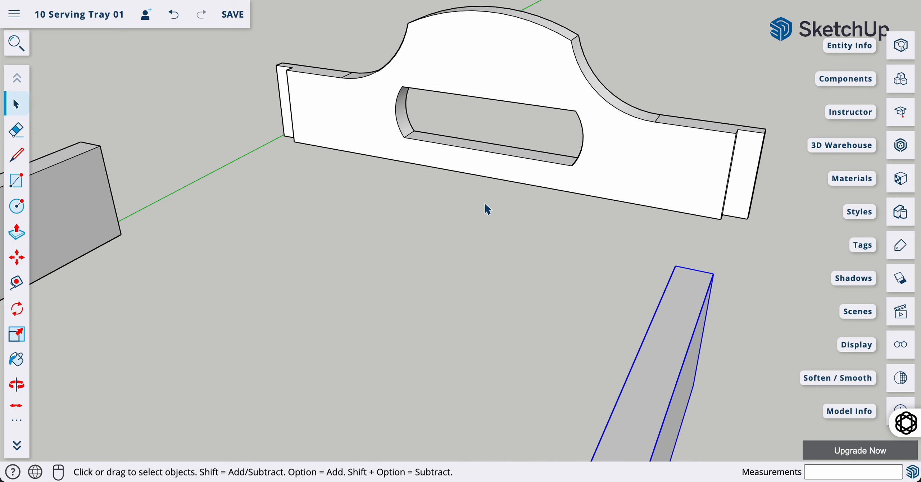
{"action": "left_click", "coordinate": [530, 80]}
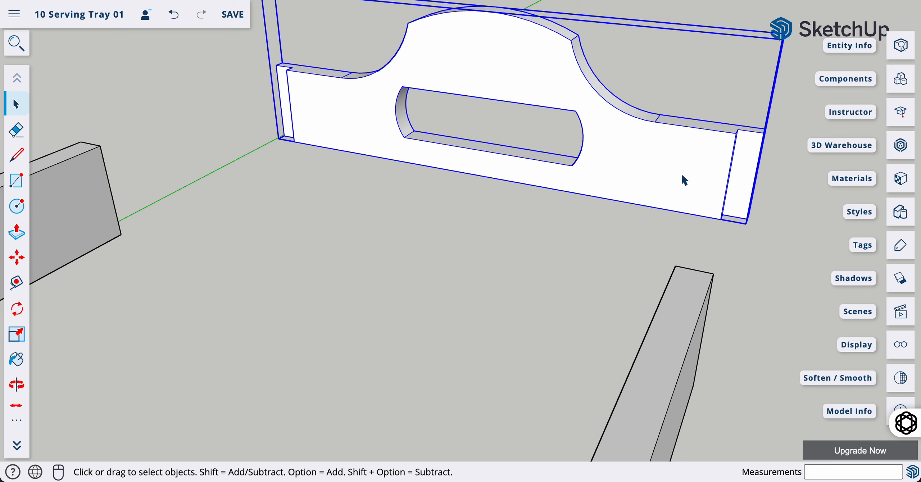
{"action": "key", "text": "m"}
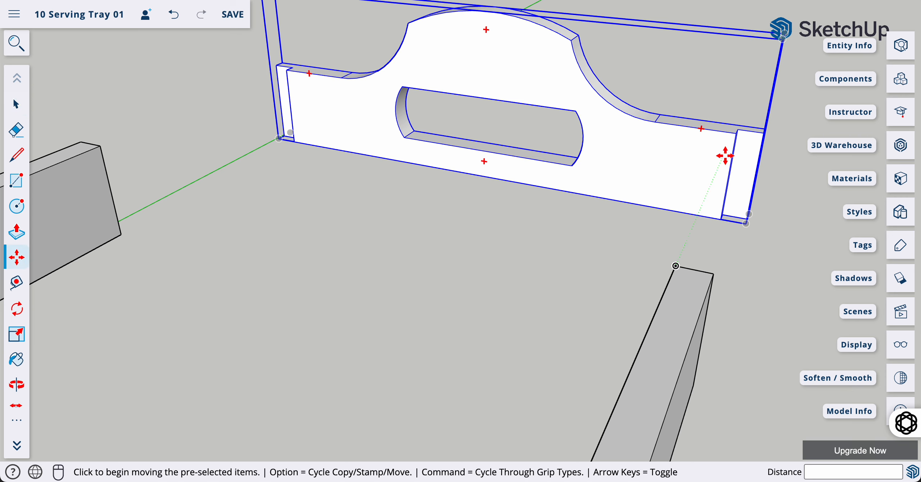
{"action": "scroll", "coordinate": [736, 132], "scroll_direction": "up", "scroll_amount": 4}
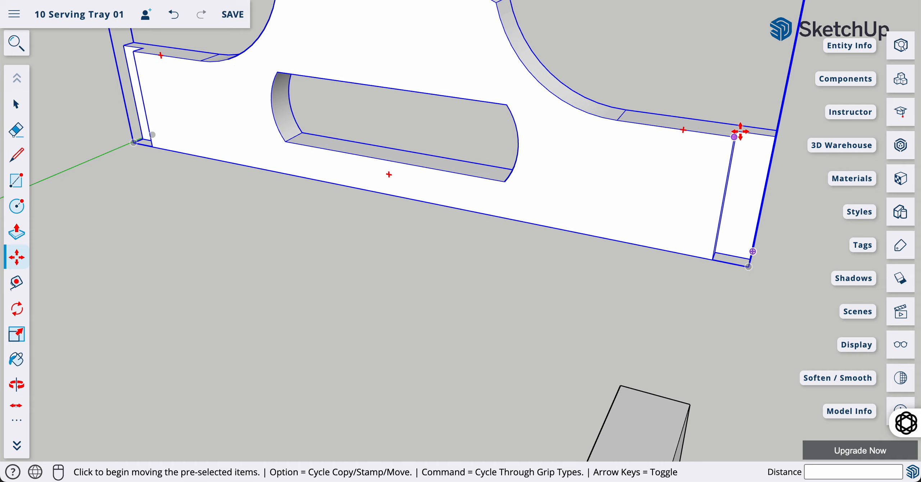
{"action": "scroll", "coordinate": [740, 126], "scroll_direction": "up", "scroll_amount": 3}
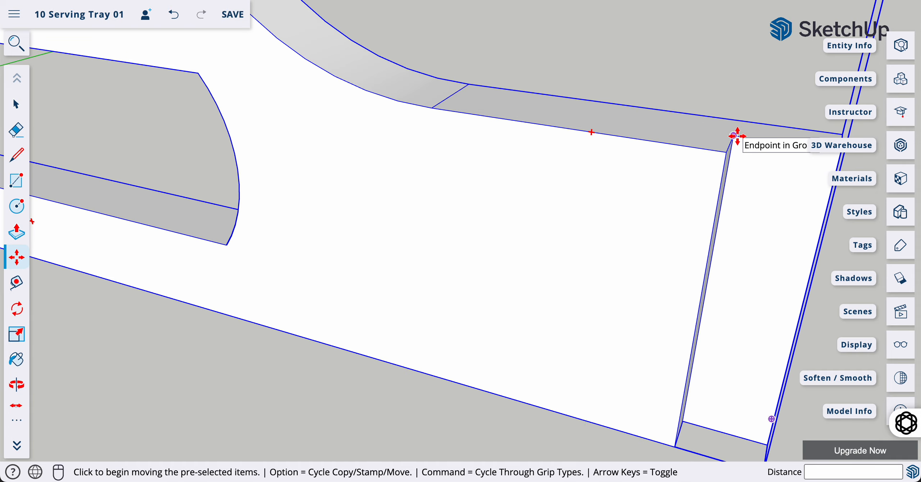
{"action": "left_click", "coordinate": [737, 136]}
{"action": "scroll", "coordinate": [737, 136], "scroll_direction": "down", "scroll_amount": 6}
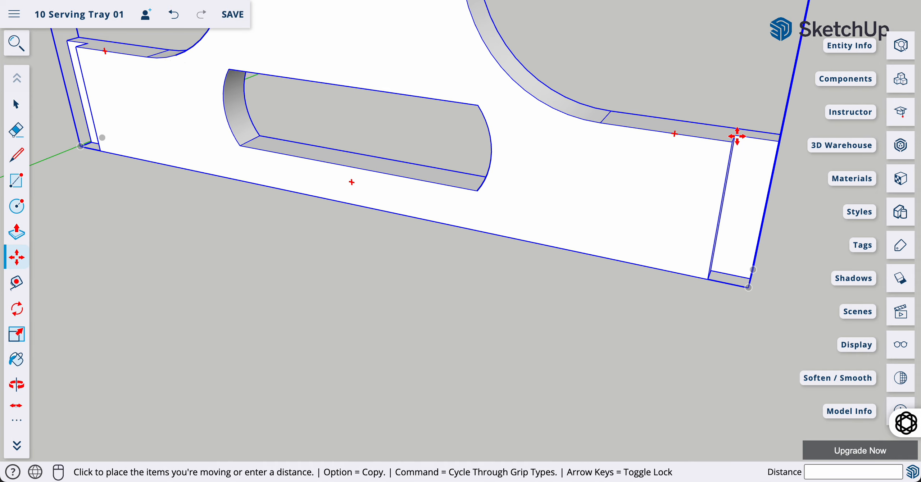
{"action": "scroll", "coordinate": [713, 210], "scroll_direction": "up", "scroll_amount": 5}
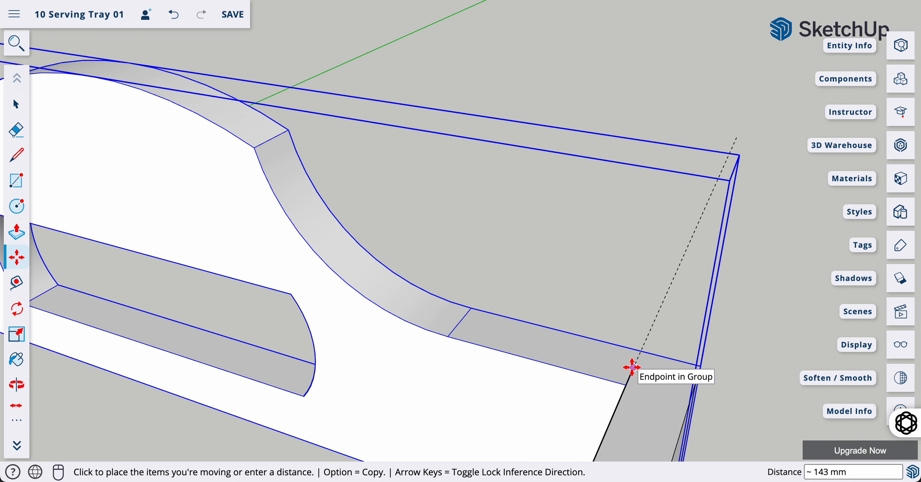
{"action": "left_click", "coordinate": [633, 368]}
{"action": "scroll", "coordinate": [635, 309], "scroll_direction": "down", "scroll_amount": 5}
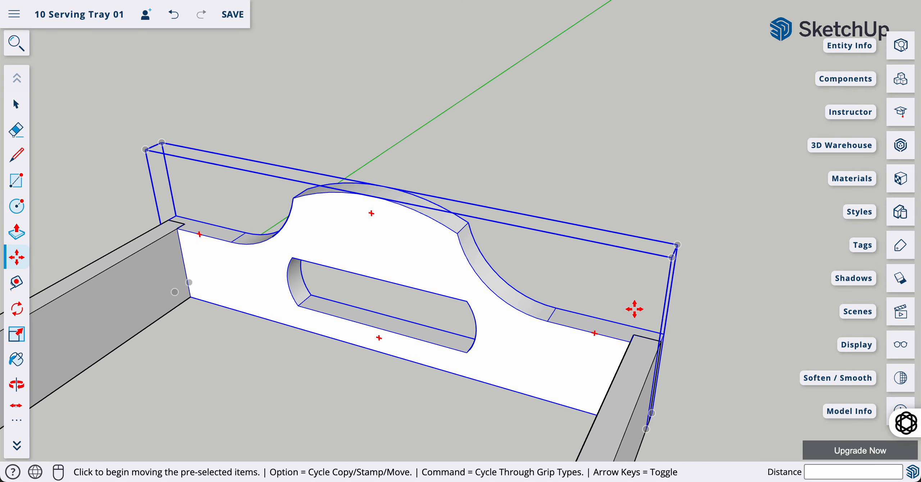
{"action": "scroll", "coordinate": [151, 225], "scroll_direction": "up", "scroll_amount": 6}
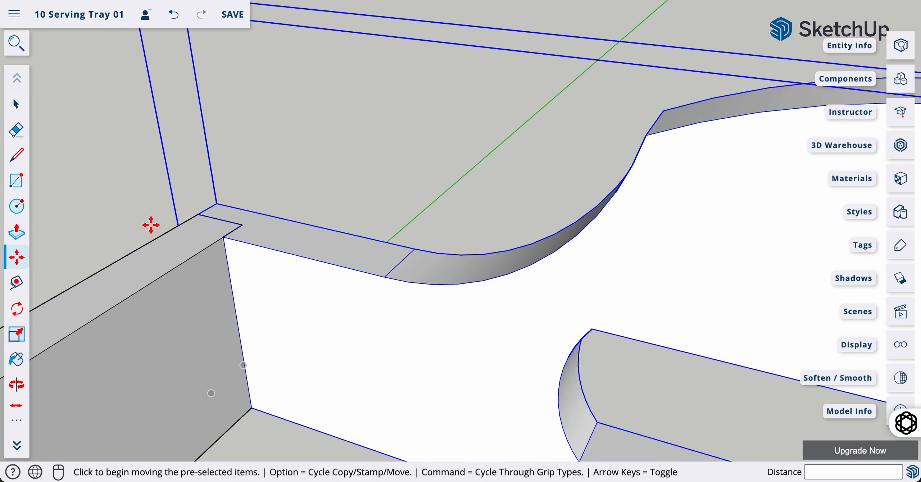
{"action": "scroll", "coordinate": [150, 225], "scroll_direction": "down", "scroll_amount": 5}
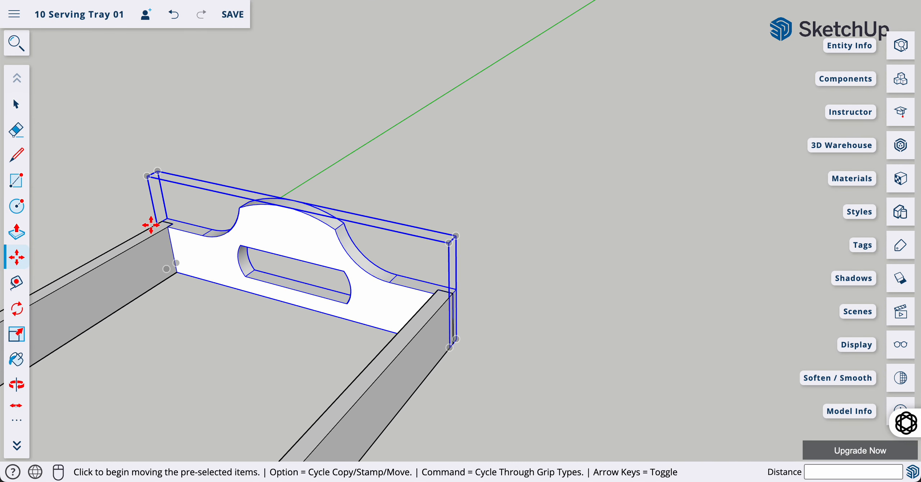
{"action": "scroll", "coordinate": [151, 225], "scroll_direction": "down", "scroll_amount": 2}
Deselect and pan and orbit to inspect the closed tray frame
{"action": "key", "text": "space"}
{"action": "left_click", "coordinate": [279, 143]}
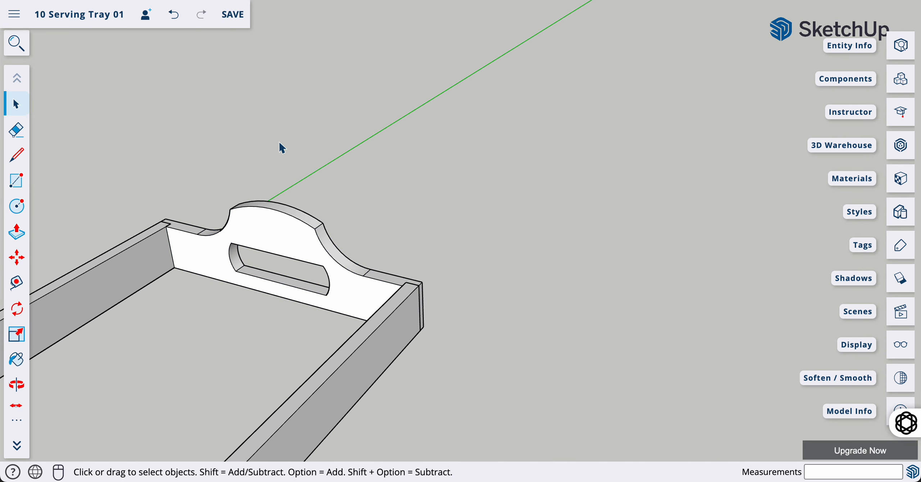
{"action": "key", "text": "h"}
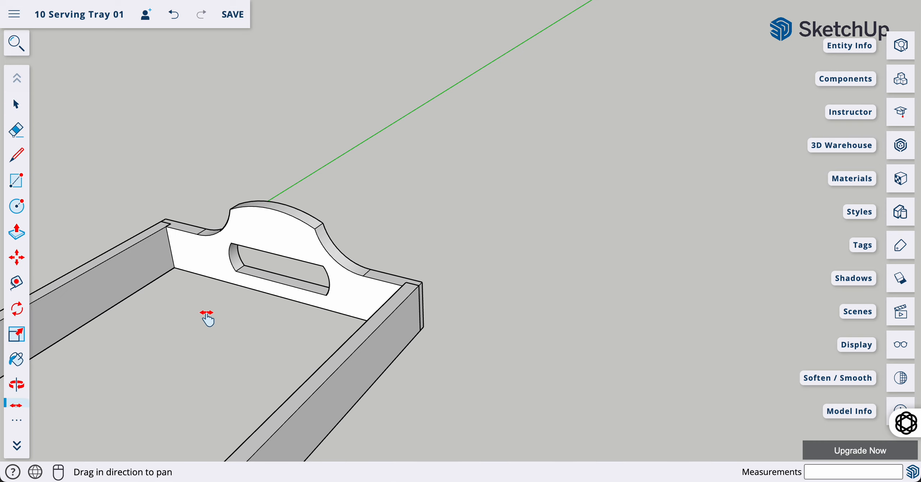
{"action": "left_click_drag", "start_coordinate": [205, 314], "coordinate": [471, 126]}
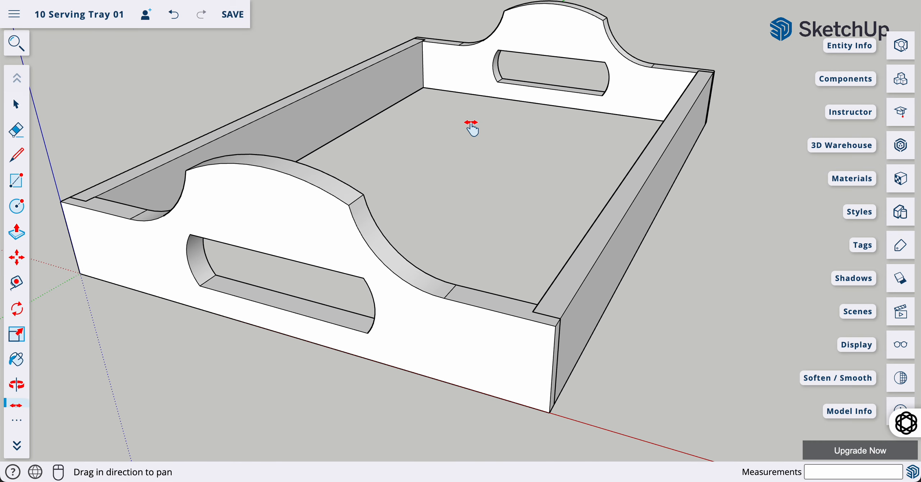
{"action": "key", "text": "o"}
{"action": "left_click_drag", "start_coordinate": [588, 273], "coordinate": [489, 302]}
{"action": "scroll", "coordinate": [489, 302], "scroll_direction": "down", "scroll_amount": 3}
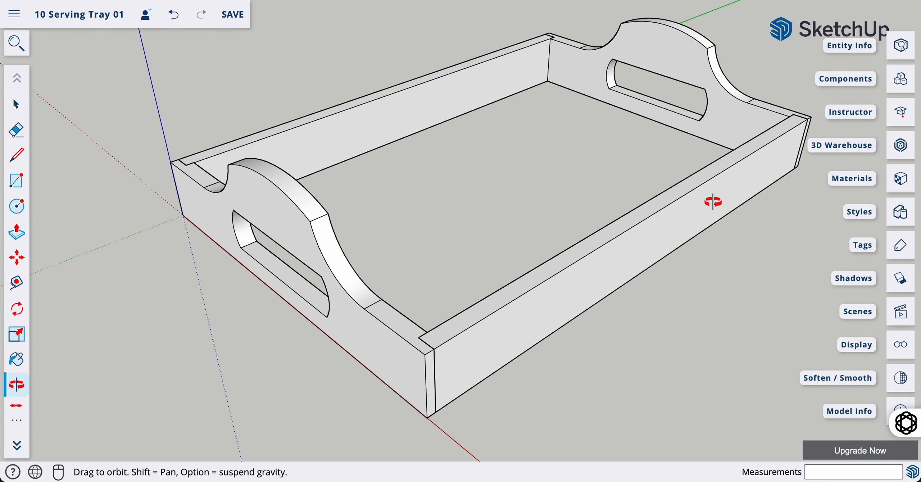
{"action": "left_click_drag", "start_coordinate": [714, 202], "coordinate": [722, 232]}
Centre the tray in view and save the 10 Serving Tray 01 model
{"action": "key", "text": "h"}
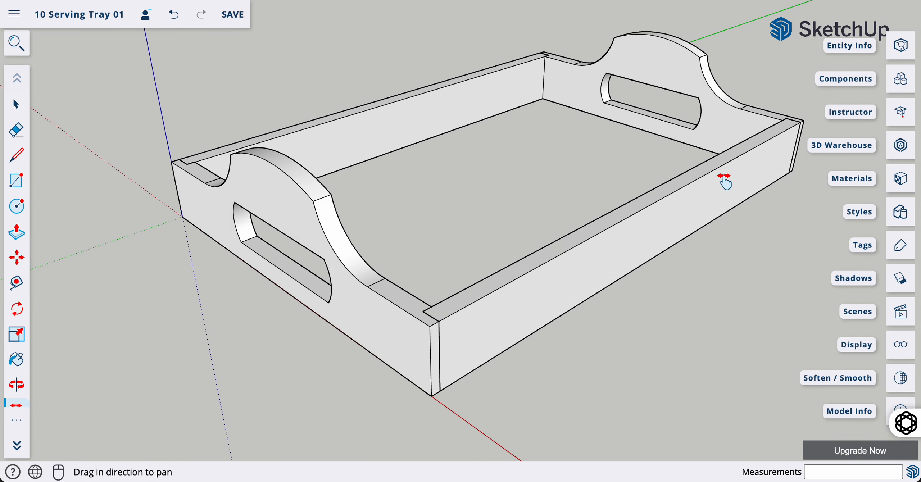
{"action": "left_click_drag", "start_coordinate": [723, 181], "coordinate": [658, 200]}
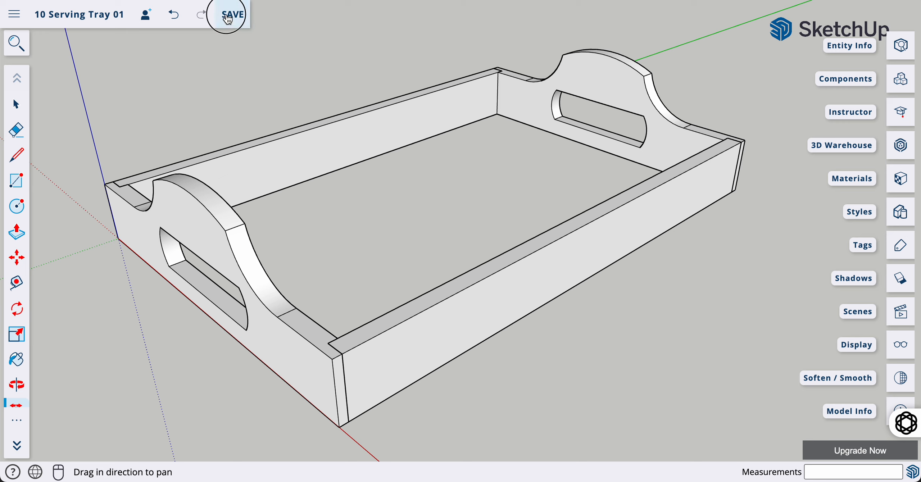
{"action": "left_click", "coordinate": [228, 17]}
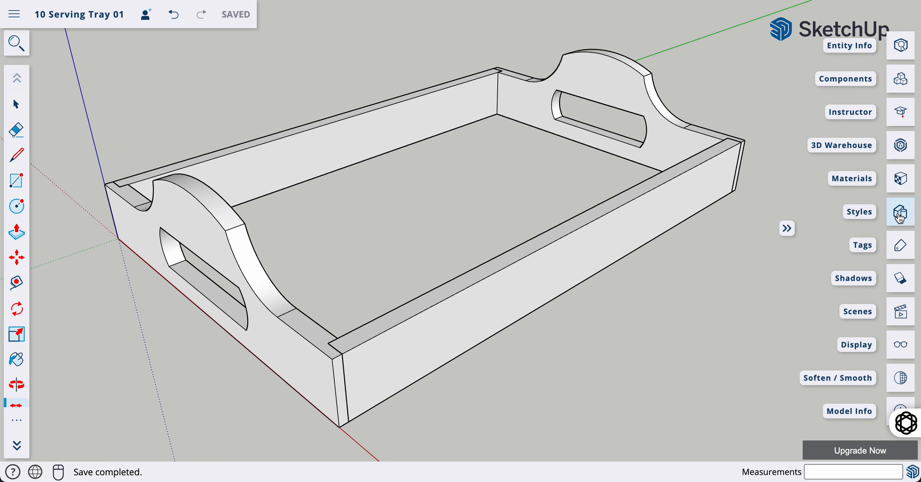
Orbit and pan the model to show the tray's open underside
{"action": "key", "text": "o"}
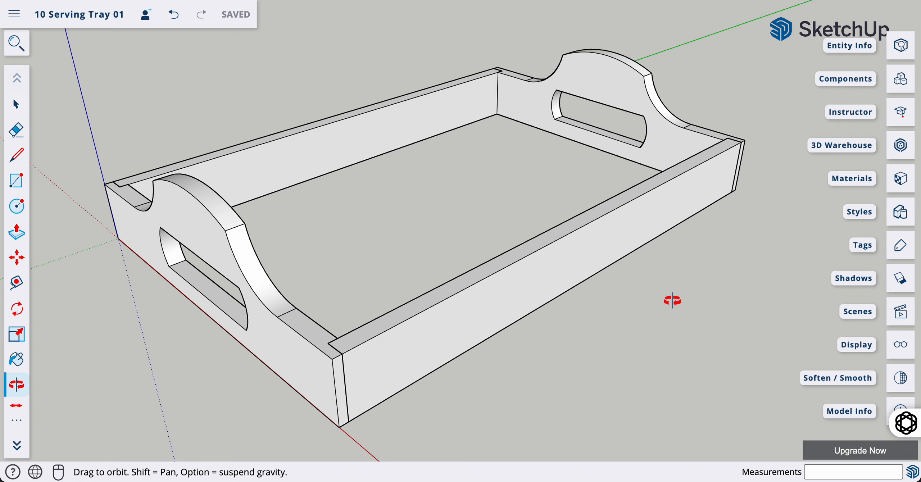
{"action": "left_click_drag", "start_coordinate": [679, 315], "coordinate": [670, 123]}
{"action": "left_click_drag", "start_coordinate": [643, 257], "coordinate": [663, 134]}
{"action": "key", "text": "h"}
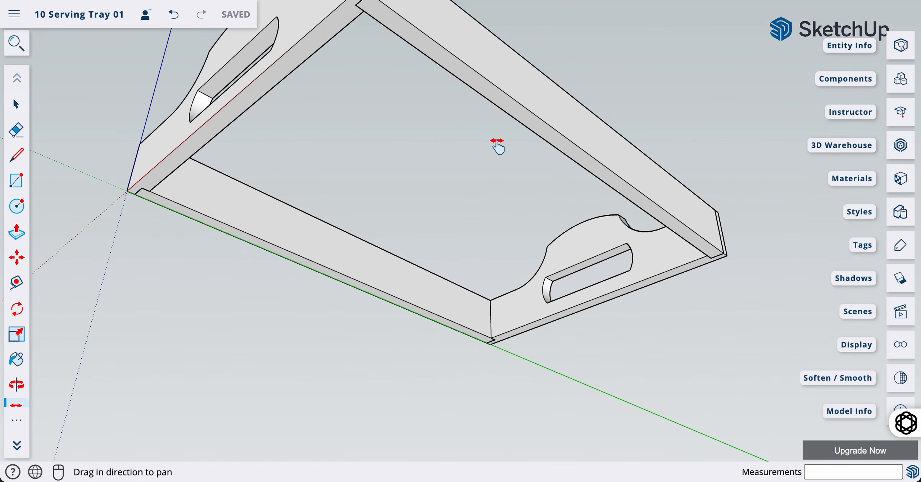
{"action": "left_click_drag", "start_coordinate": [369, 80], "coordinate": [437, 144]}
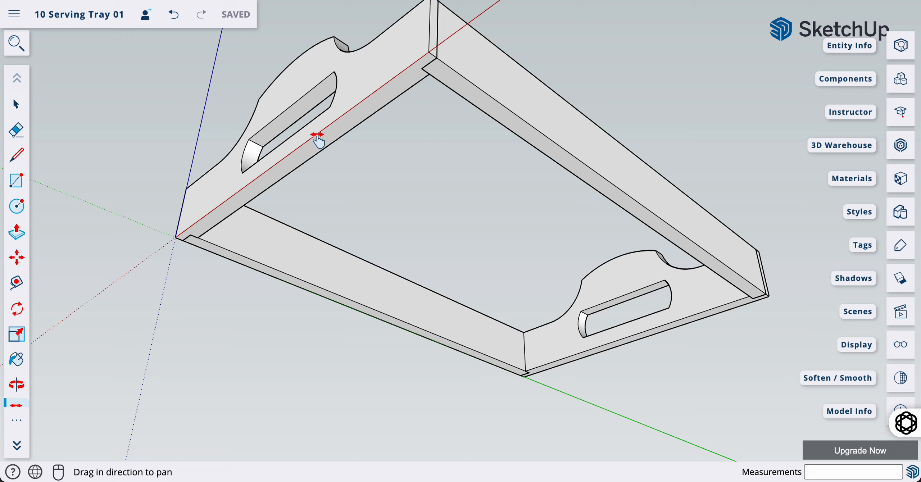
Draw a 412 by 280 mm rectangle across the underside and push it 3 mm thick
{"action": "left_click", "coordinate": [21, 186]}
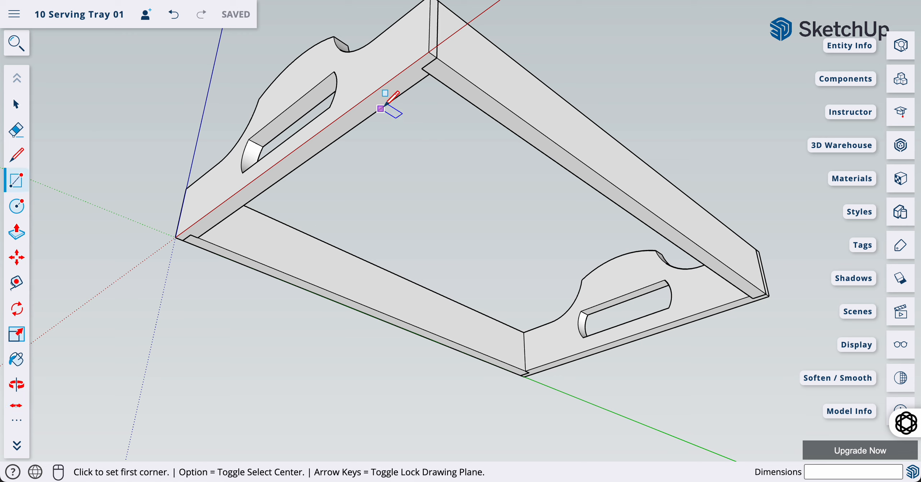
{"action": "left_click", "coordinate": [429, 52]}
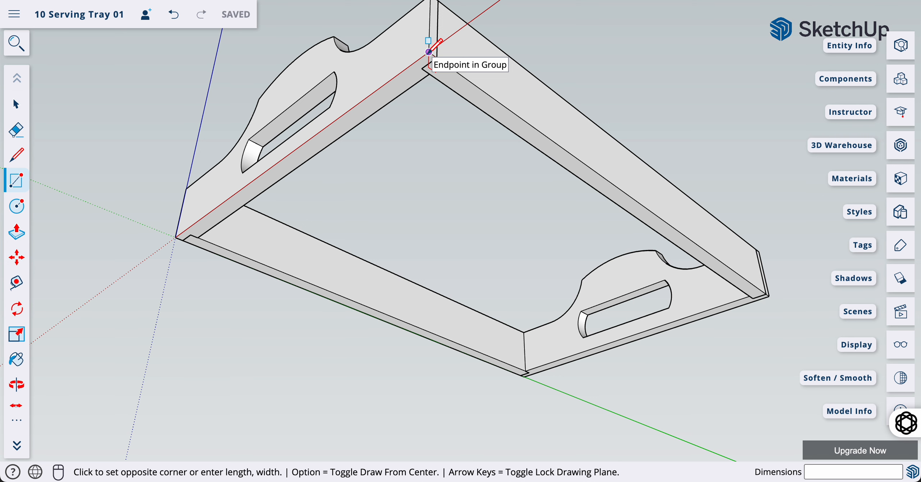
{"action": "left_click", "coordinate": [529, 376]}
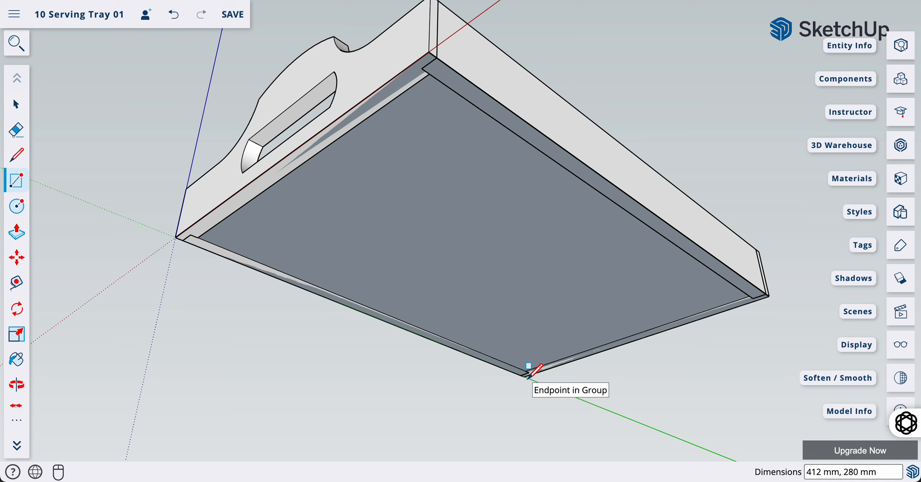
{"action": "key", "text": "p"}
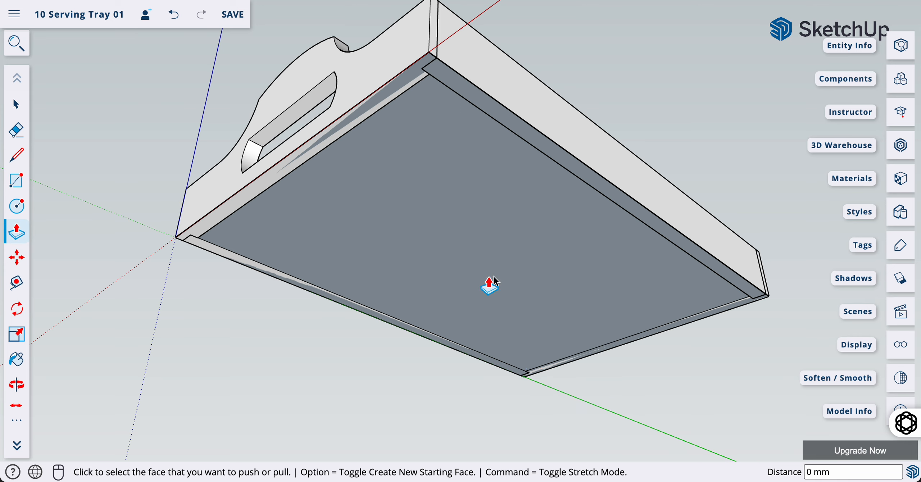
{"action": "left_click", "coordinate": [481, 267]}
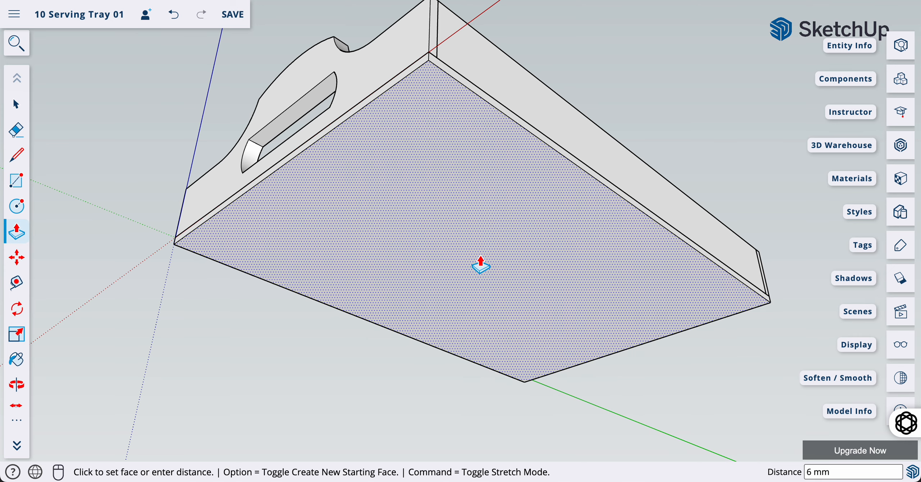
{"action": "key", "text": "Return"}
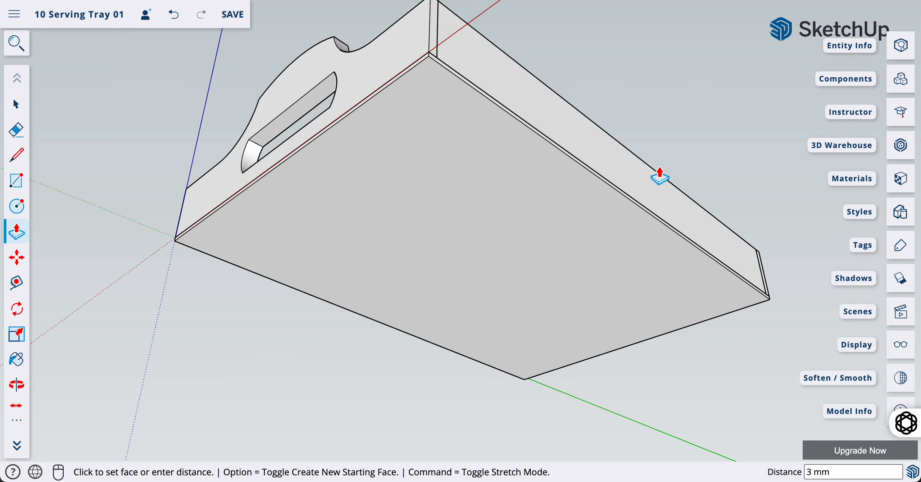
{"action": "key", "text": "space"}
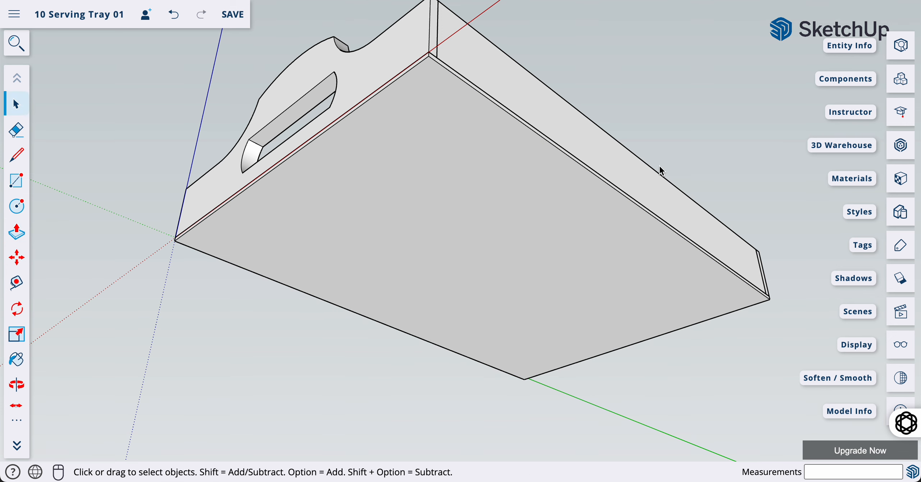
Select the bottom panel with its edges and make it a group
{"action": "double_click", "coordinate": [547, 238]}
{"action": "right_click", "coordinate": [483, 209]}
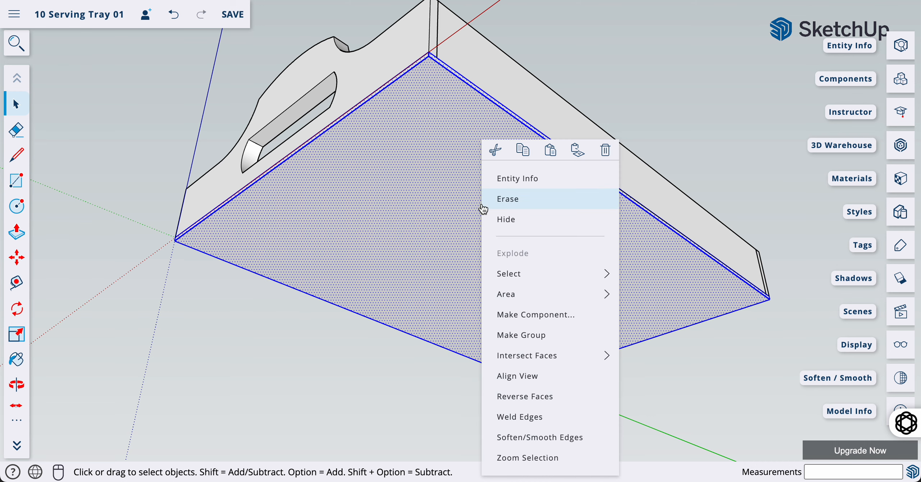
{"action": "left_click", "coordinate": [532, 337]}
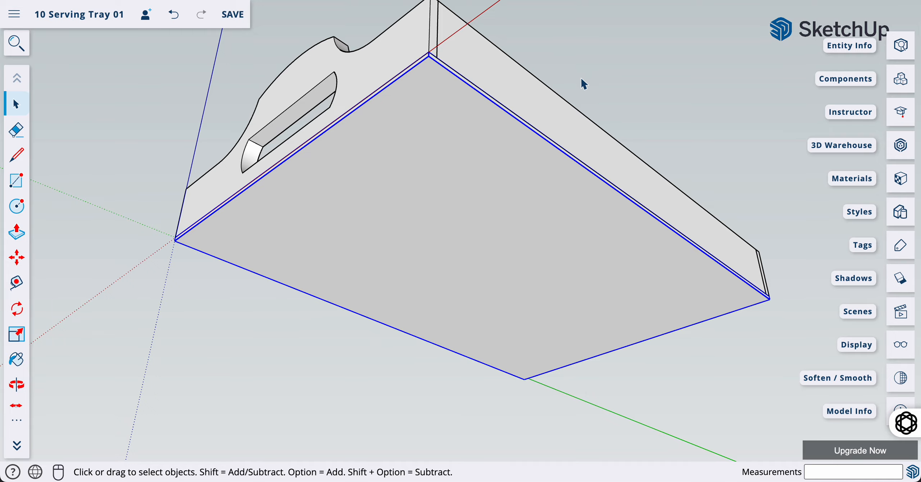
Orbit the tray upright, viewed from above, and clear the selection
{"action": "key", "text": "o"}
{"action": "left_click_drag", "start_coordinate": [582, 63], "coordinate": [539, 322]}
{"action": "key", "text": "h"}
{"action": "key", "text": "space"}
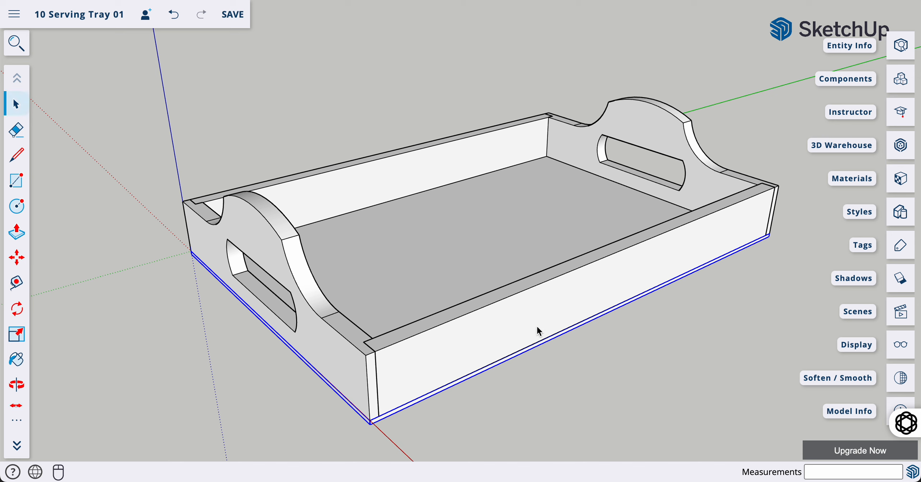
{"action": "left_click", "coordinate": [401, 72]}
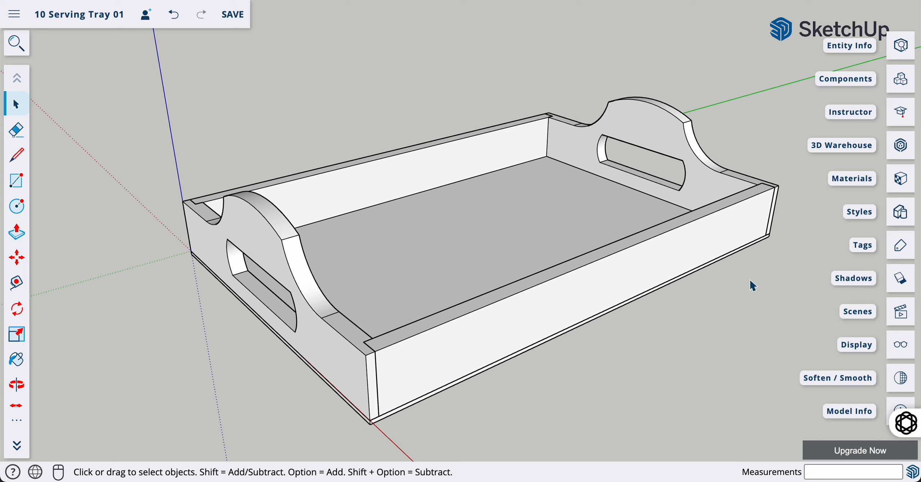
Enter the front long side rail's group for editing after selecting among the tray boards
{"action": "left_click", "coordinate": [754, 357]}
{"action": "left_click", "coordinate": [511, 309]}
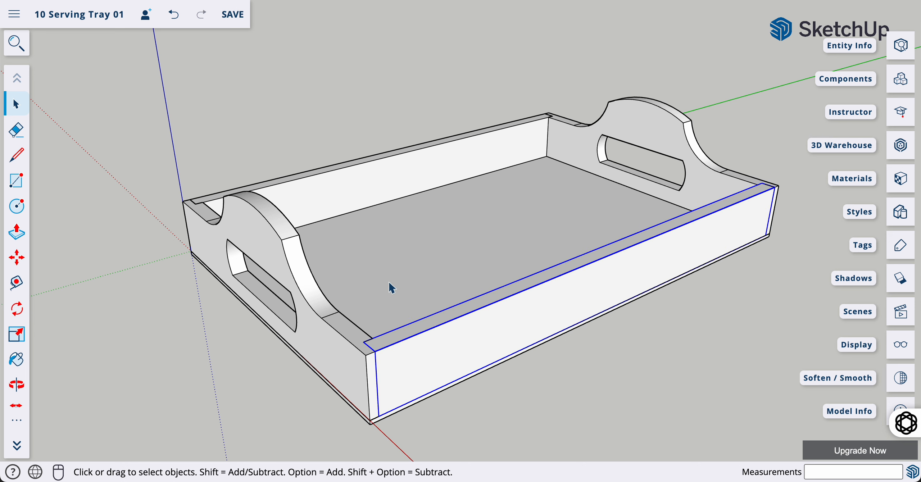
{"action": "left_click", "coordinate": [374, 179]}
{"action": "left_click", "coordinate": [508, 309]}
{"action": "left_click", "coordinate": [330, 351]}
{"action": "double_click", "coordinate": [512, 329]}
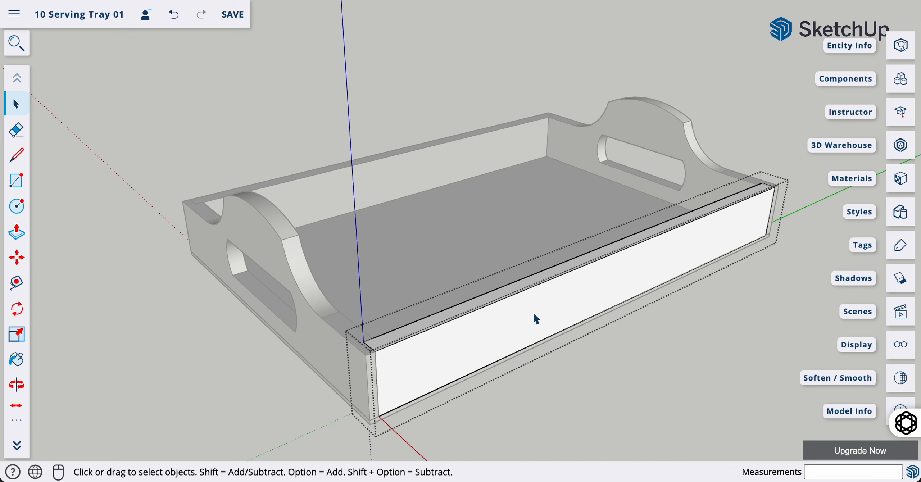
{"action": "left_click", "coordinate": [586, 387]}
{"action": "double_click", "coordinate": [577, 290]}
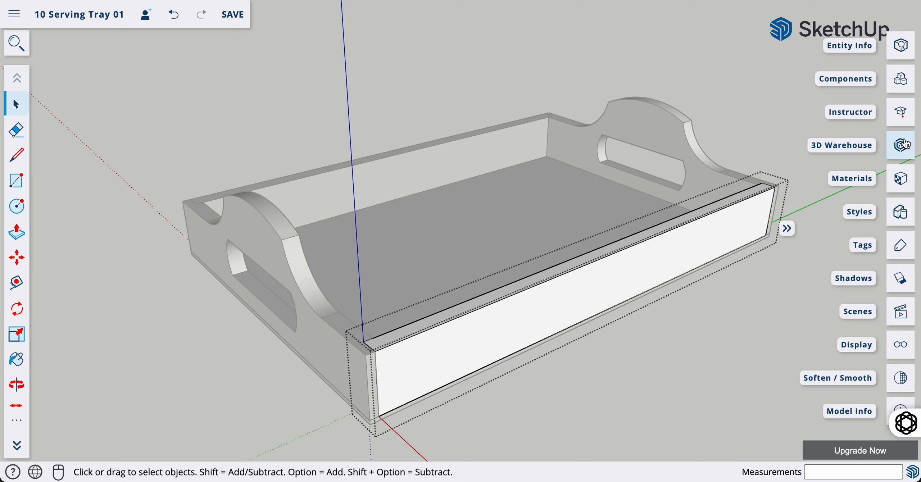
Pick the last wood swatch from the Materials Wood category
{"action": "left_click", "coordinate": [899, 180]}
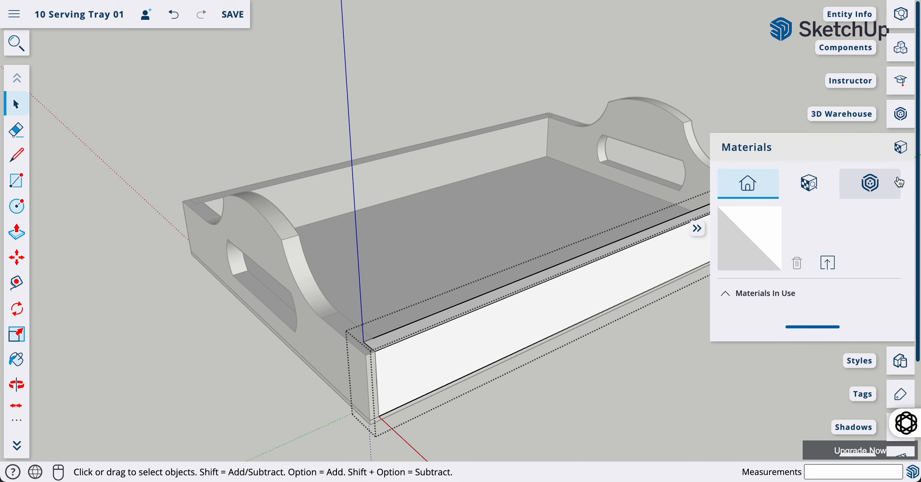
{"action": "scroll", "coordinate": [816, 239], "scroll_direction": "down", "scroll_amount": 2}
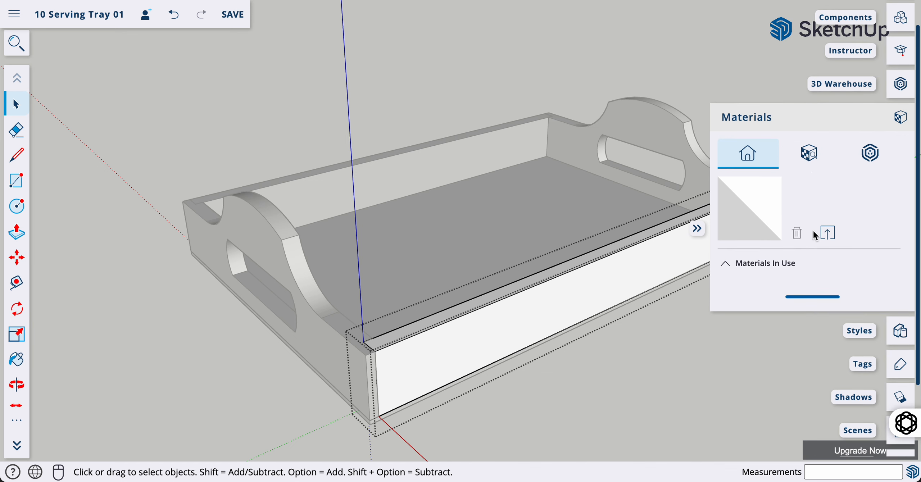
{"action": "left_click", "coordinate": [809, 154]}
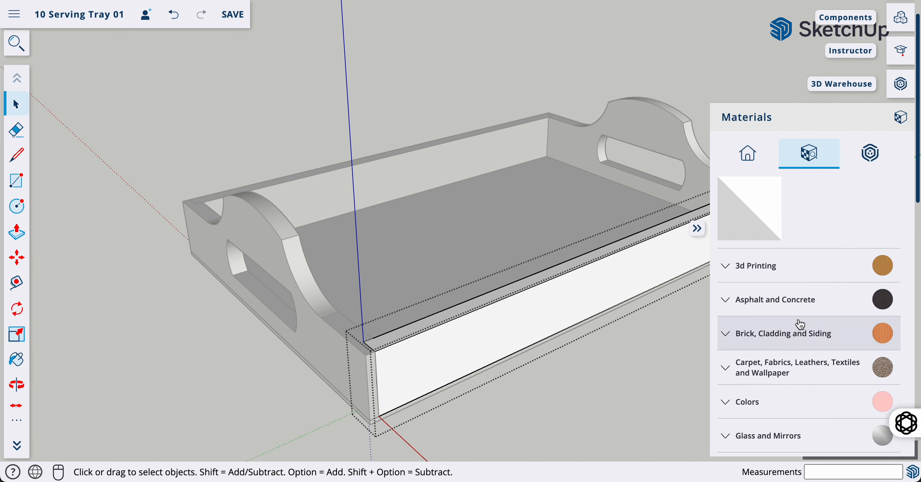
{"action": "scroll", "coordinate": [800, 324], "scroll_direction": "down", "scroll_amount": 5}
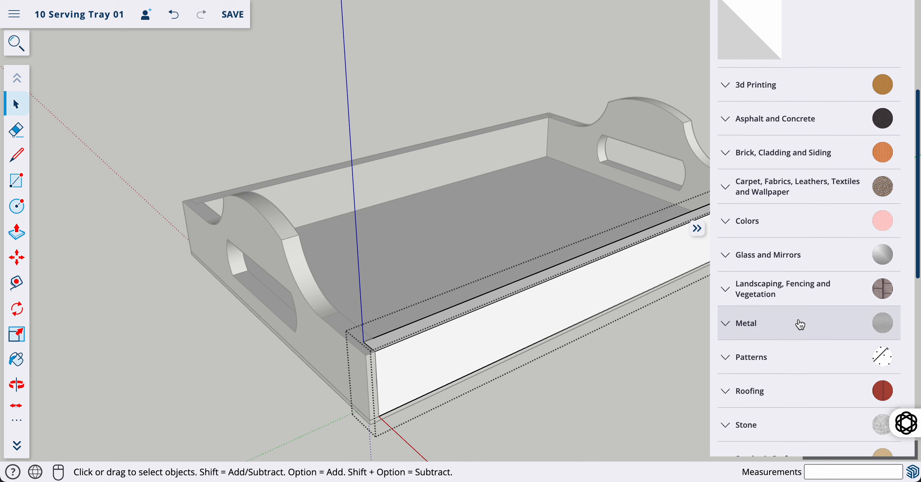
{"action": "scroll", "coordinate": [799, 324], "scroll_direction": "down", "scroll_amount": 6}
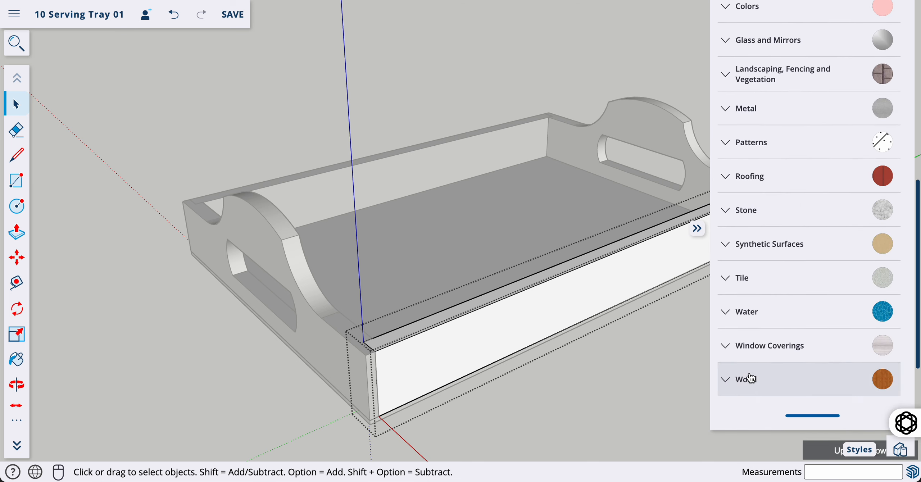
{"action": "left_click", "coordinate": [751, 378]}
{"action": "scroll", "coordinate": [787, 361], "scroll_direction": "down", "scroll_amount": 3}
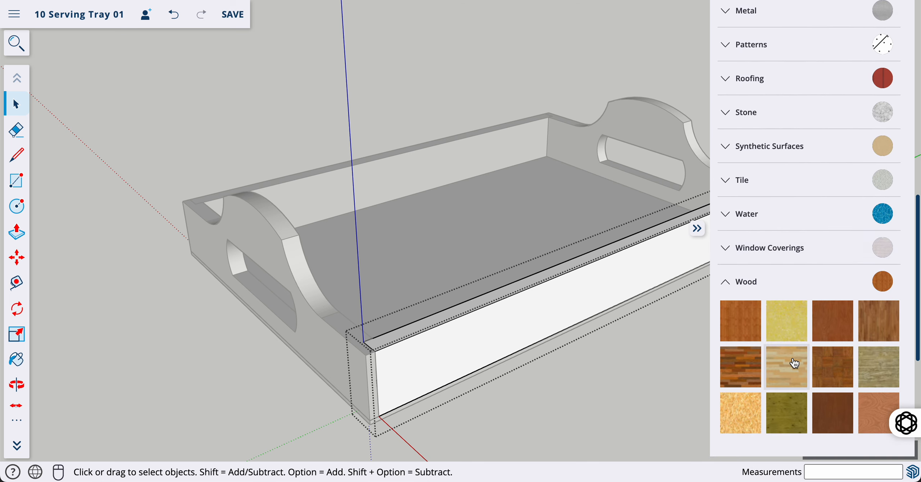
{"action": "scroll", "coordinate": [794, 363], "scroll_direction": "down", "scroll_amount": 2}
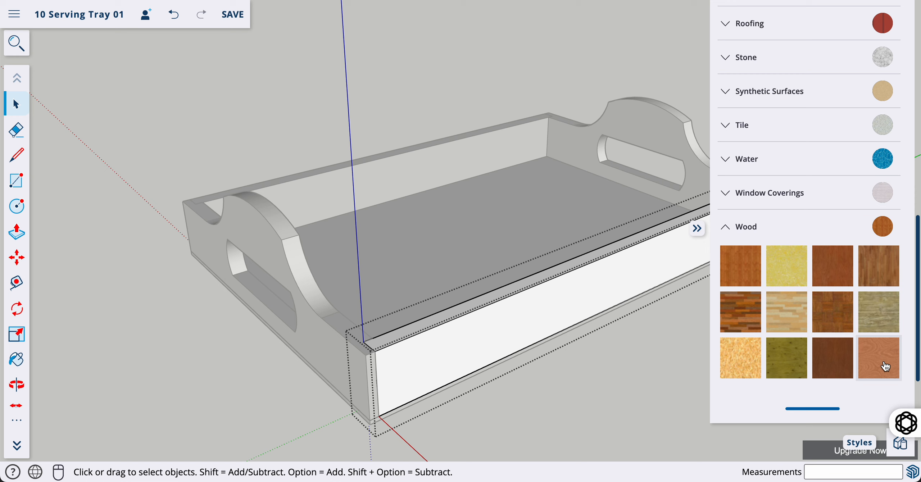
{"action": "scroll", "coordinate": [873, 347], "scroll_direction": "down", "scroll_amount": 1}
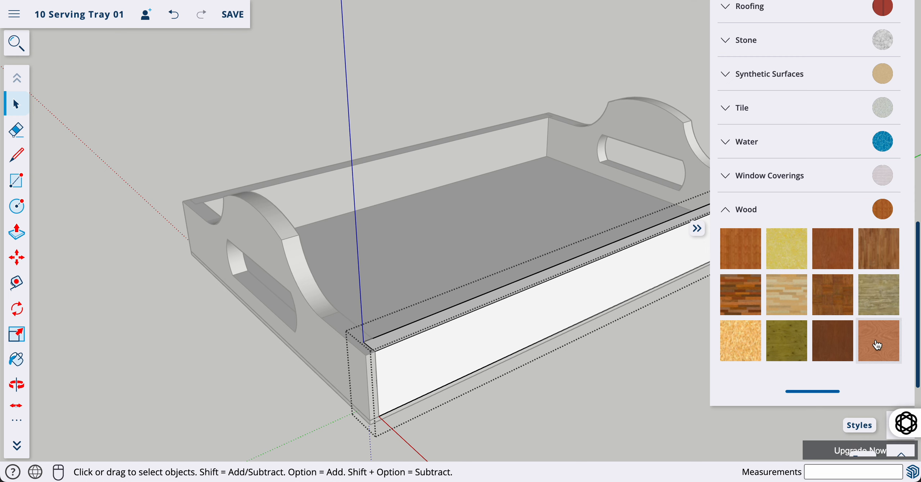
{"action": "left_click", "coordinate": [877, 345]}
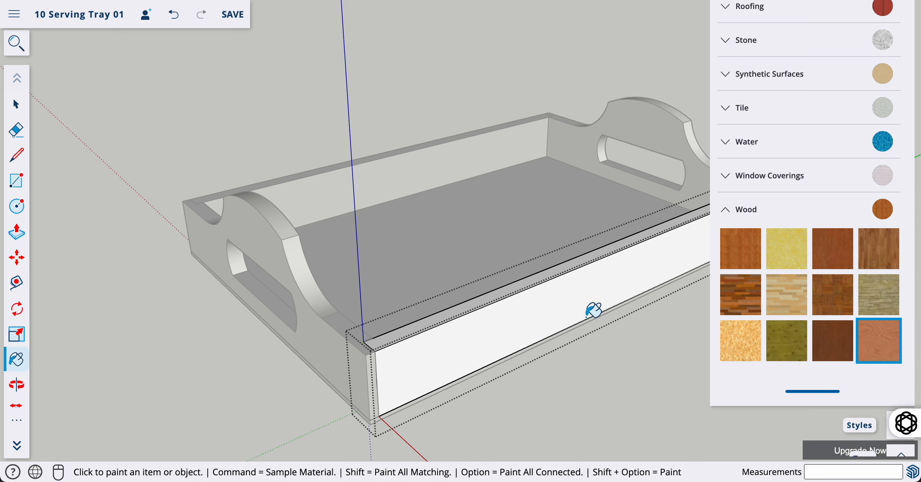
Paint the rail's front face and top edge with wood, then close the group
{"action": "left_click", "coordinate": [564, 301]}
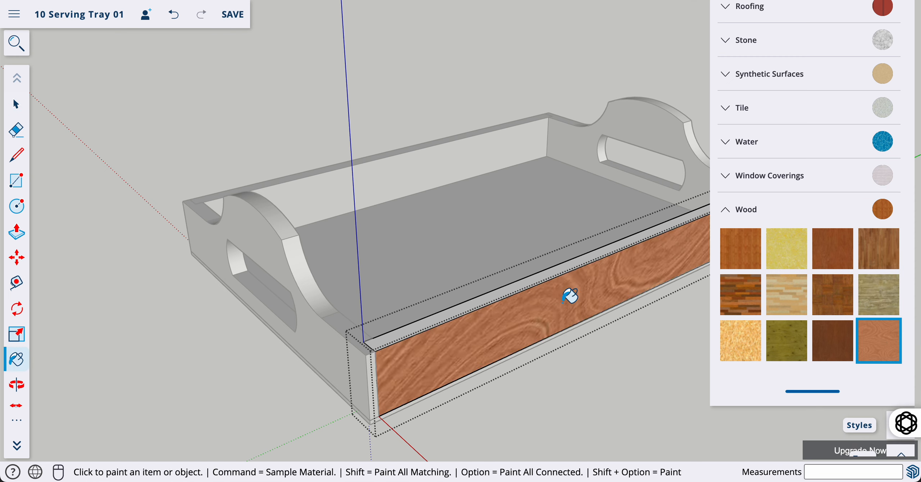
{"action": "left_click", "coordinate": [517, 284]}
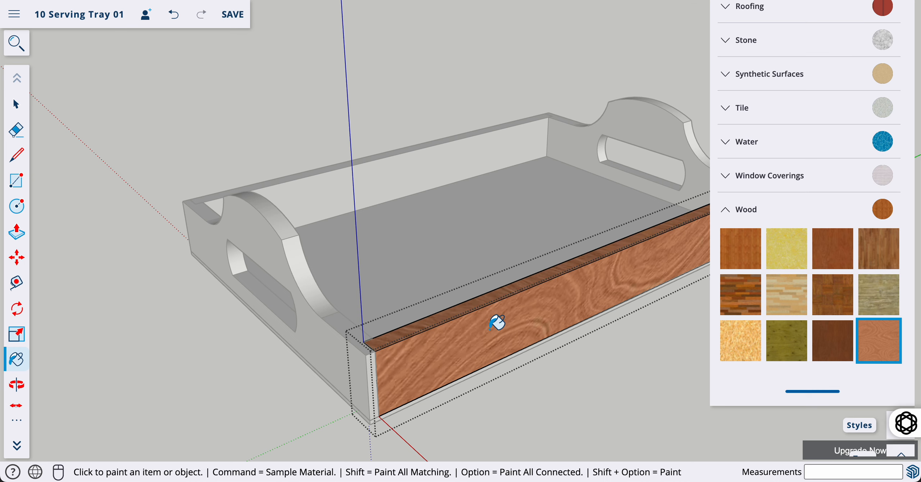
{"action": "scroll", "coordinate": [483, 383], "scroll_direction": "down", "scroll_amount": 2}
{"action": "scroll", "coordinate": [484, 383], "scroll_direction": "up", "scroll_amount": 3}
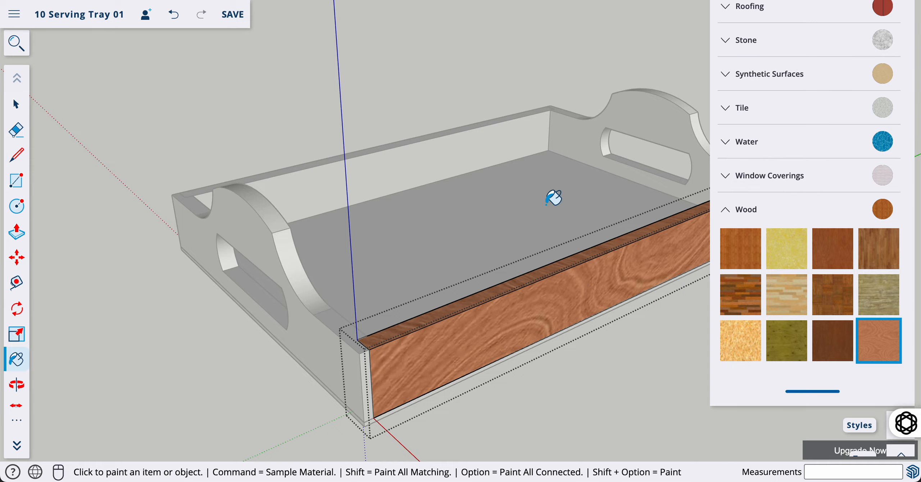
{"action": "key", "text": "space"}
{"action": "left_click", "coordinate": [550, 384]}
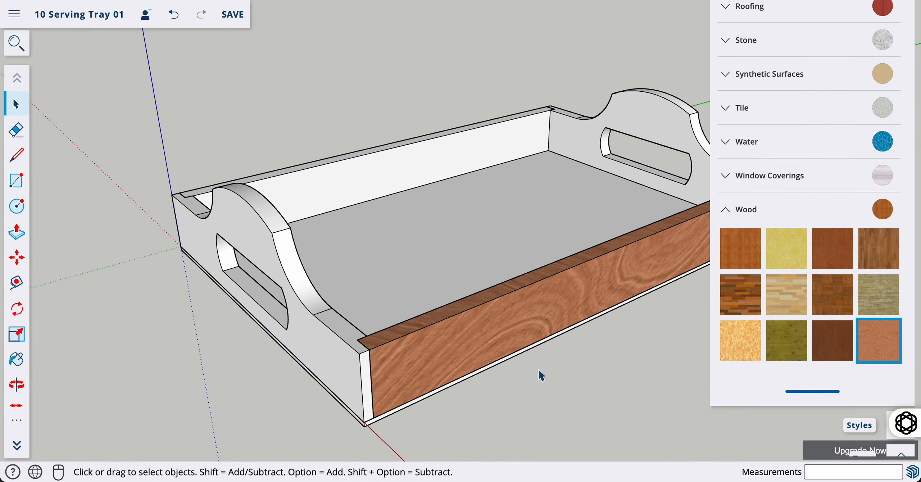
Paint the near handle end board's front, top arc, ledges, slot and hole faces in wood grain
{"action": "key", "text": "o"}
{"action": "left_click_drag", "start_coordinate": [477, 313], "coordinate": [463, 362]}
{"action": "key", "text": "space"}
{"action": "left_click", "coordinate": [416, 335]}
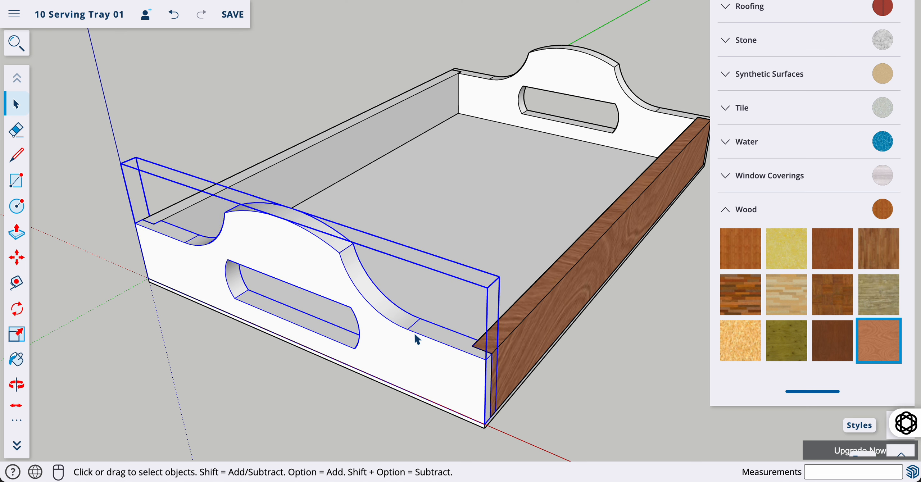
{"action": "double_click", "coordinate": [415, 335]}
{"action": "left_click", "coordinate": [891, 351]}
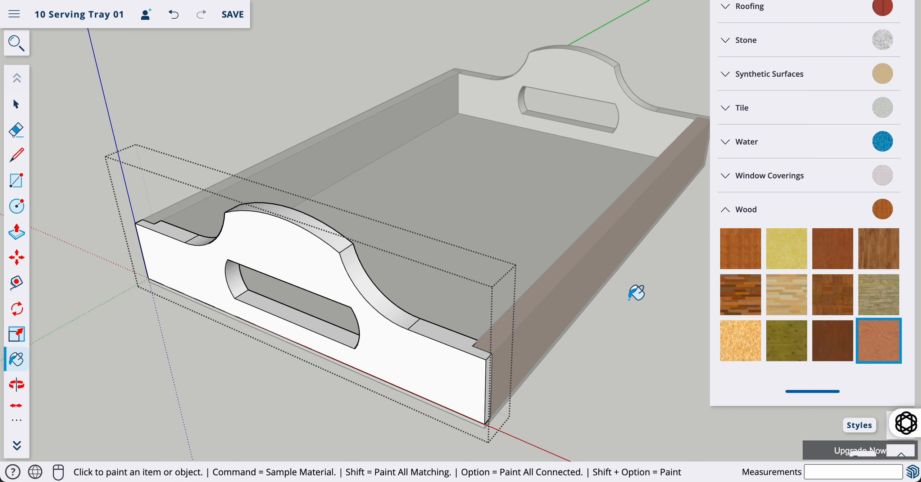
{"action": "left_click", "coordinate": [425, 350]}
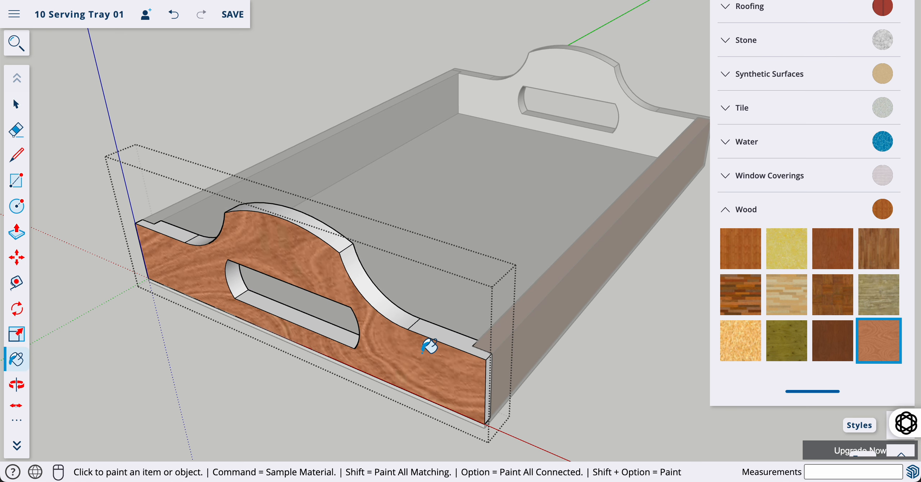
{"action": "left_click", "coordinate": [338, 241]}
{"action": "left_click", "coordinate": [362, 265]}
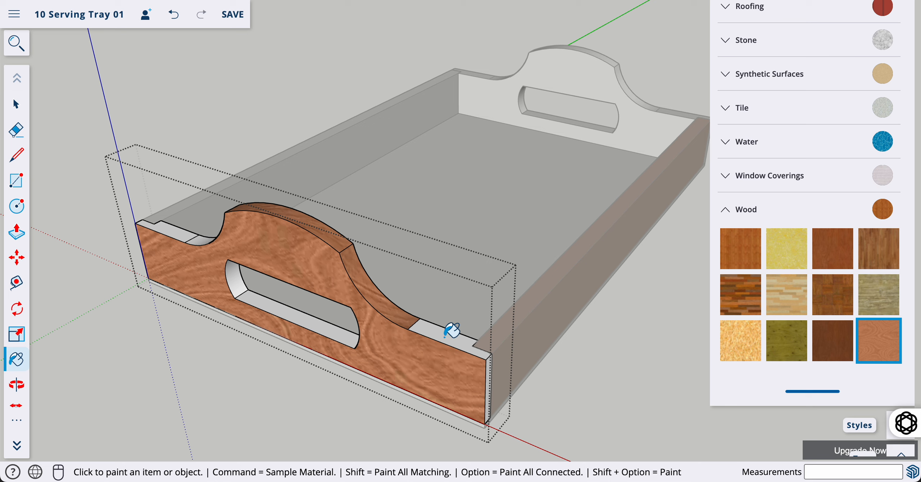
{"action": "left_click", "coordinate": [450, 329]}
{"action": "left_click", "coordinate": [489, 378]}
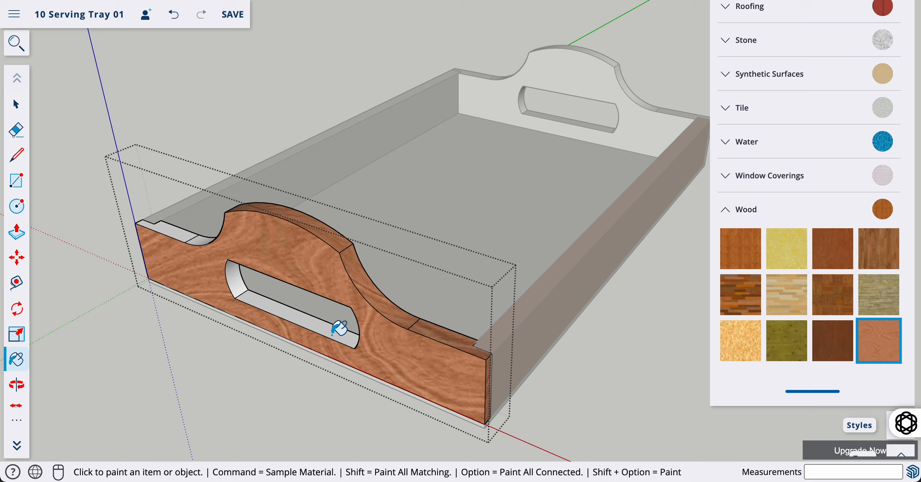
{"action": "left_click", "coordinate": [333, 333]}
{"action": "left_click", "coordinate": [236, 268]}
{"action": "left_click", "coordinate": [203, 238]}
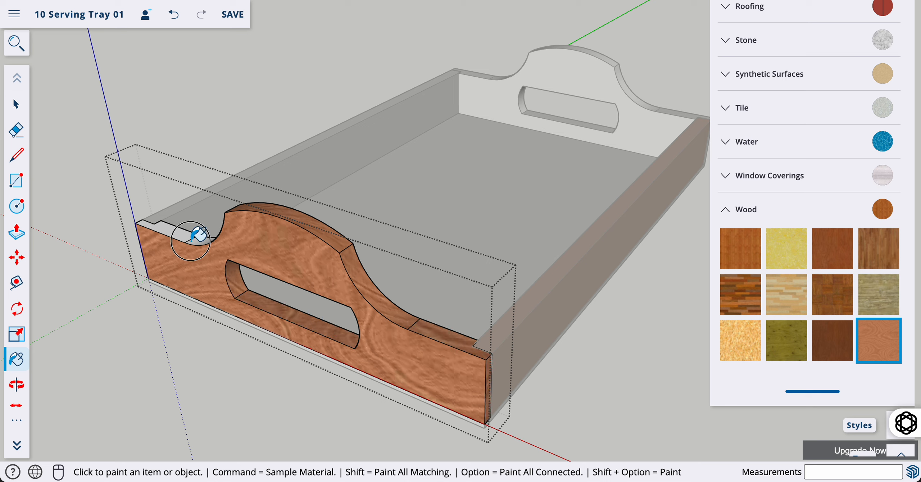
{"action": "left_click", "coordinate": [176, 226]}
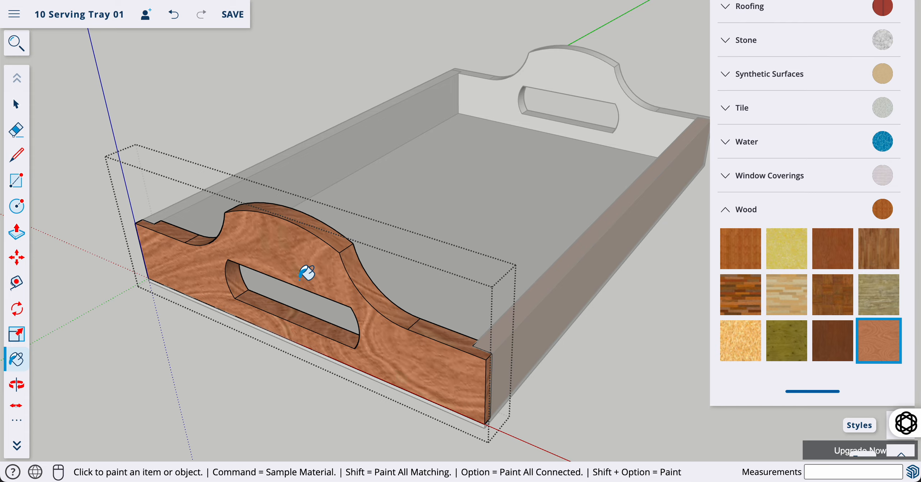
From the tray's opposite side, paint the handle board's narrow white end face wood, then exit it
{"action": "key", "text": "o"}
{"action": "mouse_move", "coordinate": [301, 284]}
{"action": "left_mouse_down"}
{"action": "mouse_move", "coordinate": [329, 270]}
{"action": "mouse_move", "coordinate": [403, 305]}
{"action": "mouse_move", "coordinate": [608, 246]}
{"action": "mouse_move", "coordinate": [551, 290]}
{"action": "mouse_move", "coordinate": [588, 267]}
{"action": "left_mouse_up"}
{"action": "left_click", "coordinate": [879, 347]}
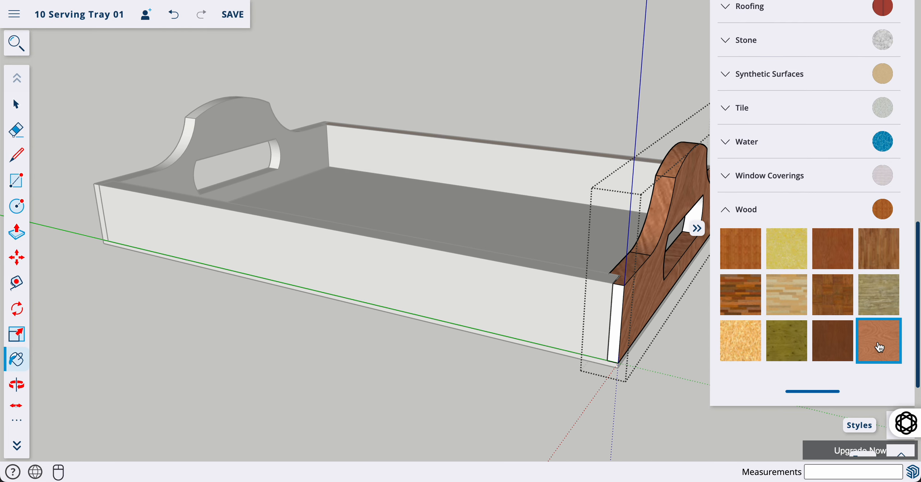
{"action": "left_click", "coordinate": [620, 305]}
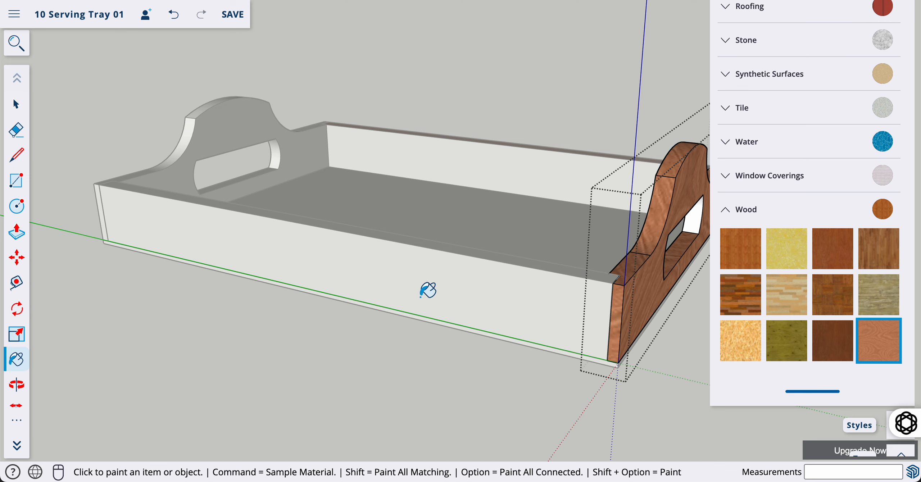
{"action": "key", "text": "space"}
{"action": "left_click", "coordinate": [417, 379]}
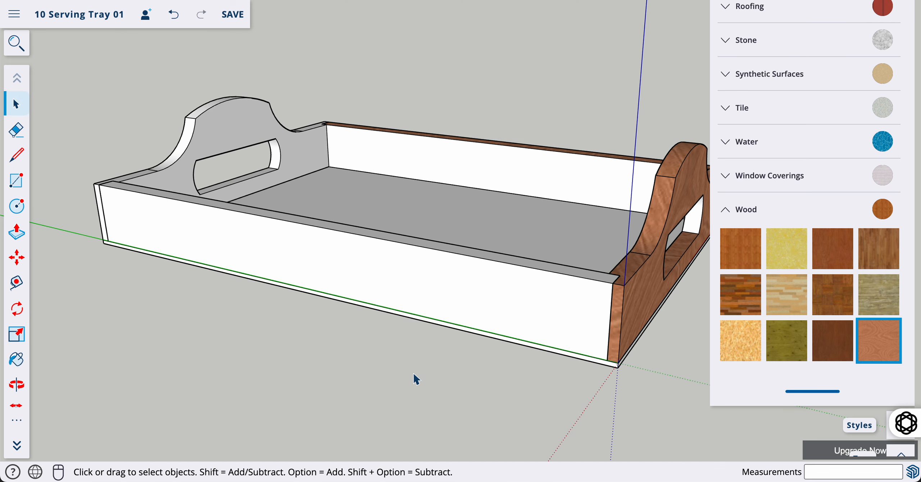
Paint the front side rail's outer face and top edge strip in wood grain
{"action": "double_click", "coordinate": [359, 262]}
{"action": "left_click", "coordinate": [878, 340]}
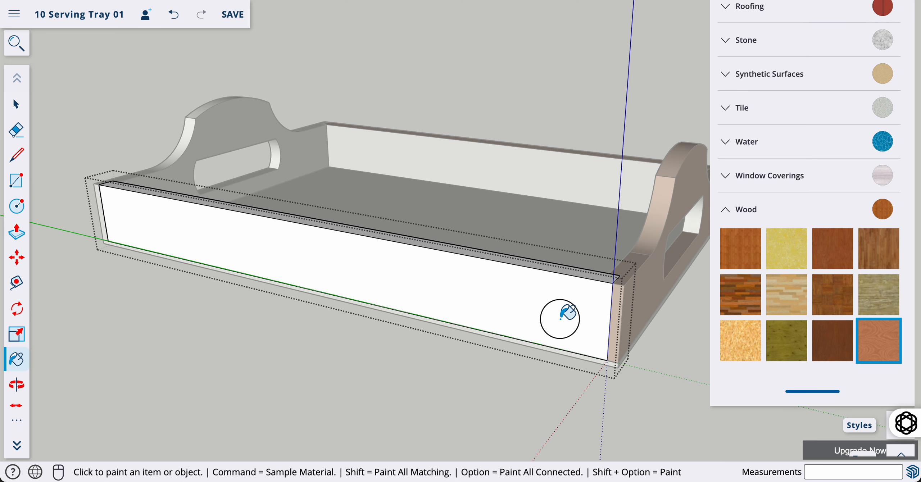
{"action": "left_click", "coordinate": [561, 319]}
{"action": "left_click", "coordinate": [556, 267]}
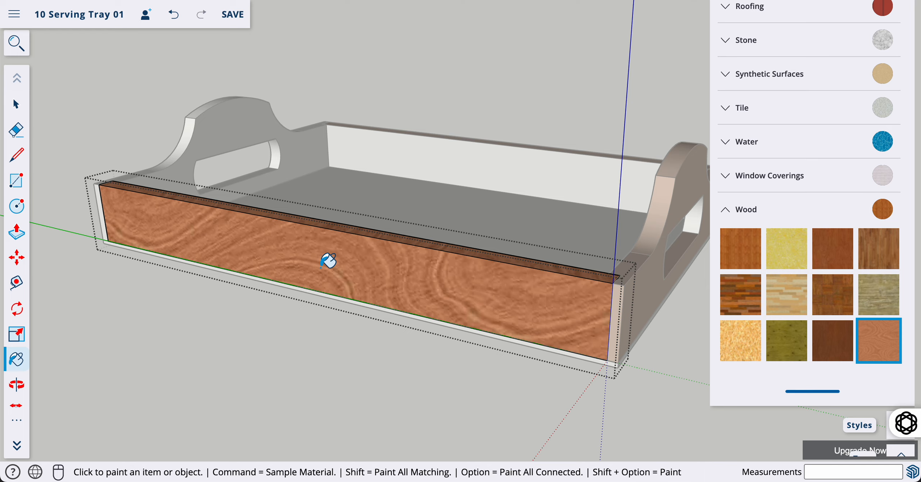
{"action": "key", "text": "o"}
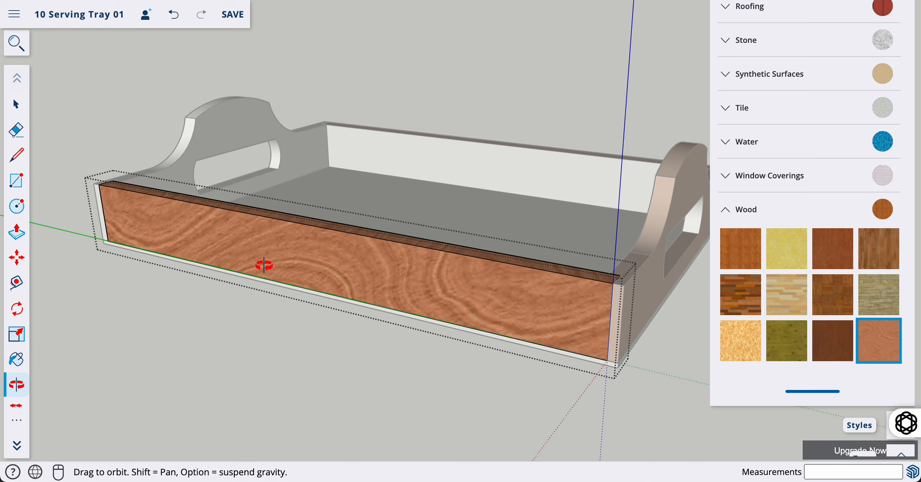
{"action": "mouse_move", "coordinate": [262, 262]}
{"action": "left_mouse_down"}
{"action": "mouse_move", "coordinate": [504, 325]}
{"action": "mouse_move", "coordinate": [353, 308]}
{"action": "mouse_move", "coordinate": [441, 249]}
{"action": "left_mouse_up"}
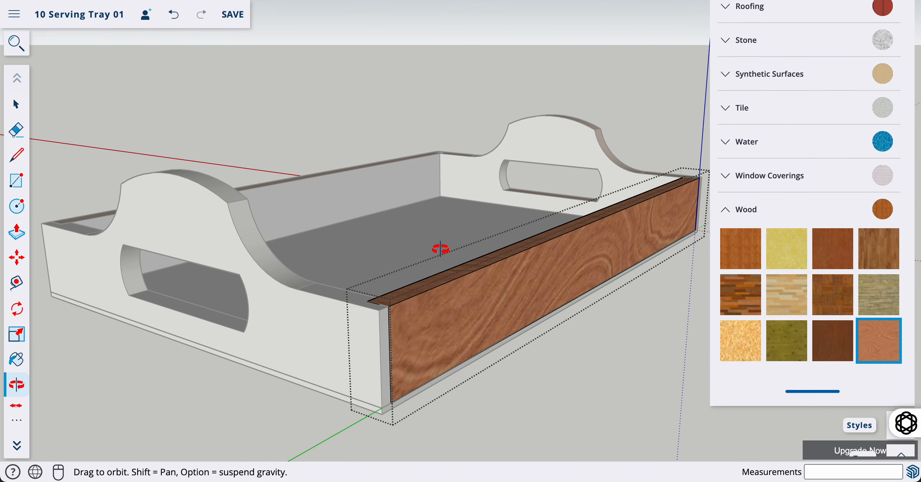
{"action": "key", "text": "space"}
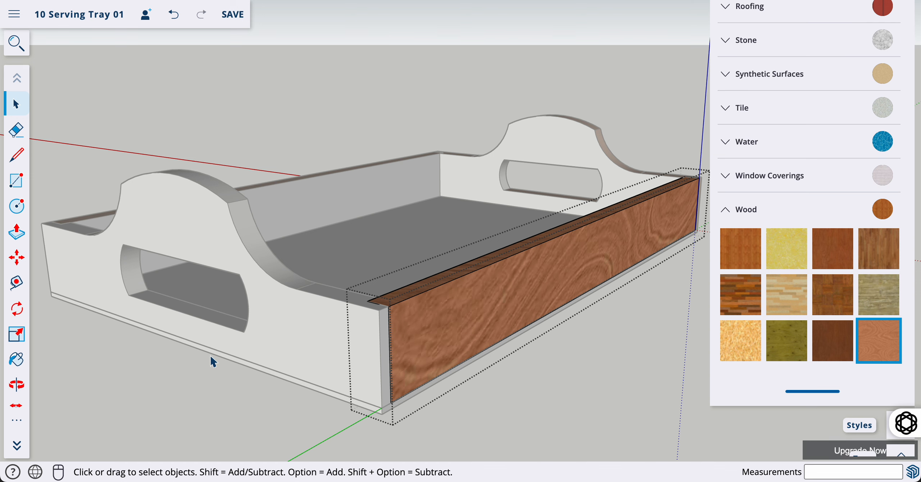
{"action": "left_click", "coordinate": [217, 396]}
Paint the arched end board's outer face, end face, curved edges and top edges in wood
{"action": "double_click", "coordinate": [284, 296]}
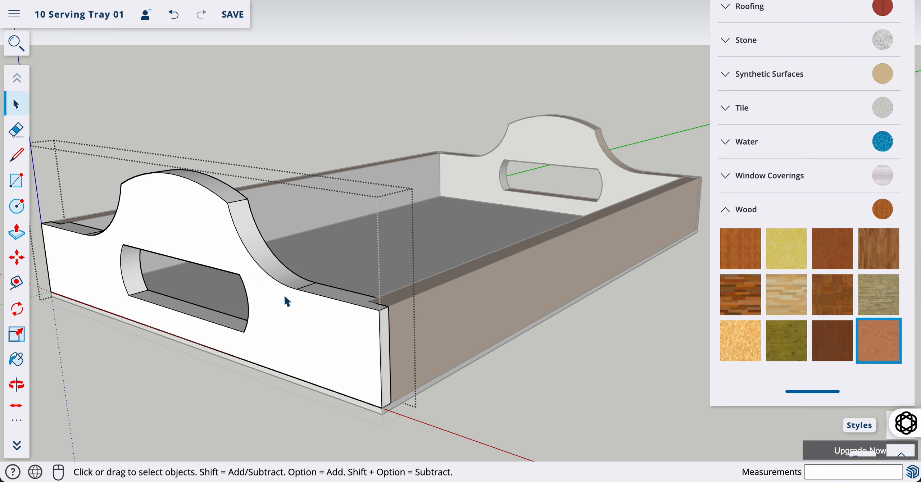
{"action": "left_click", "coordinate": [878, 345]}
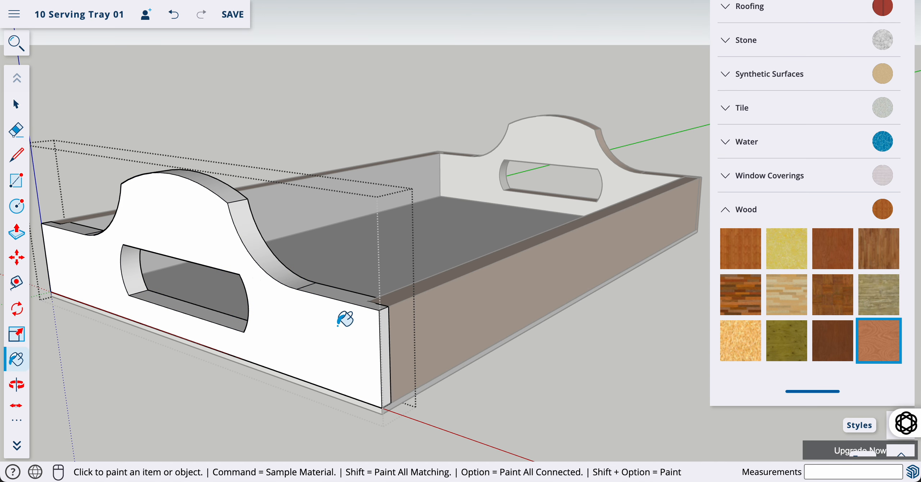
{"action": "left_click", "coordinate": [331, 287]}
{"action": "left_click", "coordinate": [330, 288]}
{"action": "left_click", "coordinate": [384, 328]}
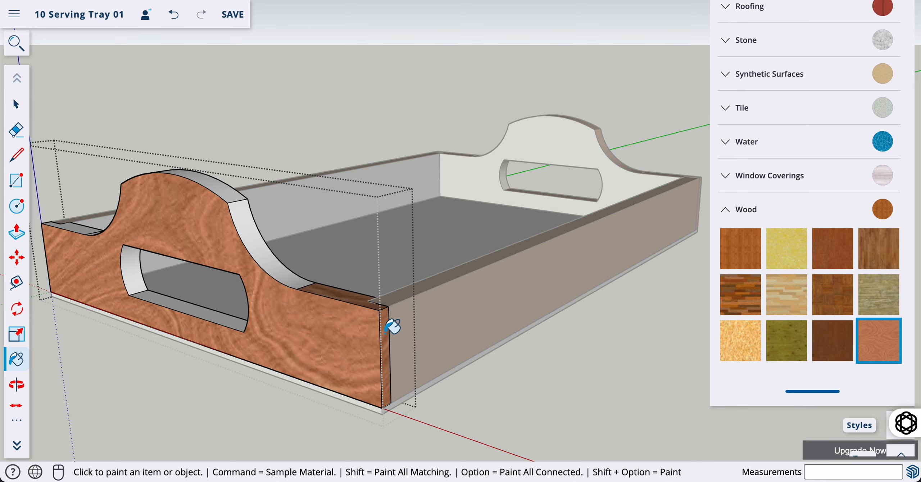
{"action": "left_click", "coordinate": [286, 268]}
{"action": "left_click", "coordinate": [215, 185]}
{"action": "left_click", "coordinate": [93, 230]}
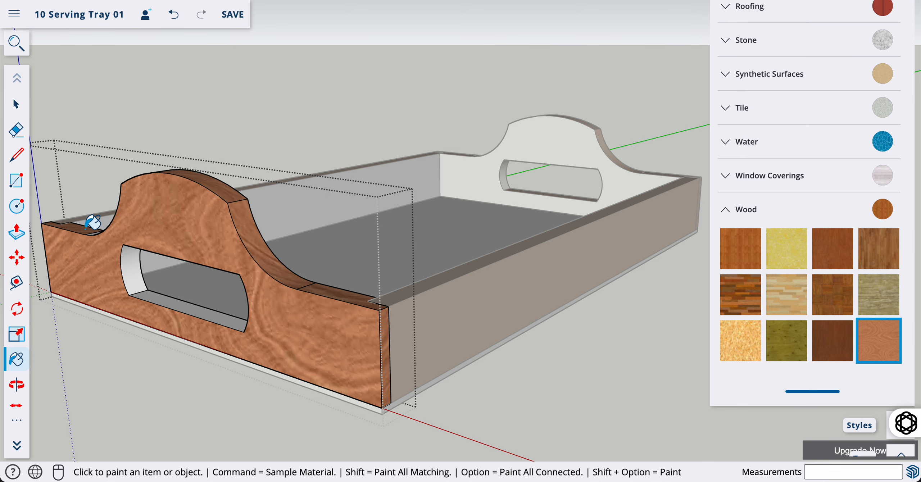
Paint the handle cutout's curved left, bottom and curved right faces in wood grain
{"action": "key", "text": "o"}
{"action": "left_click_drag", "start_coordinate": [104, 242], "coordinate": [414, 306]}
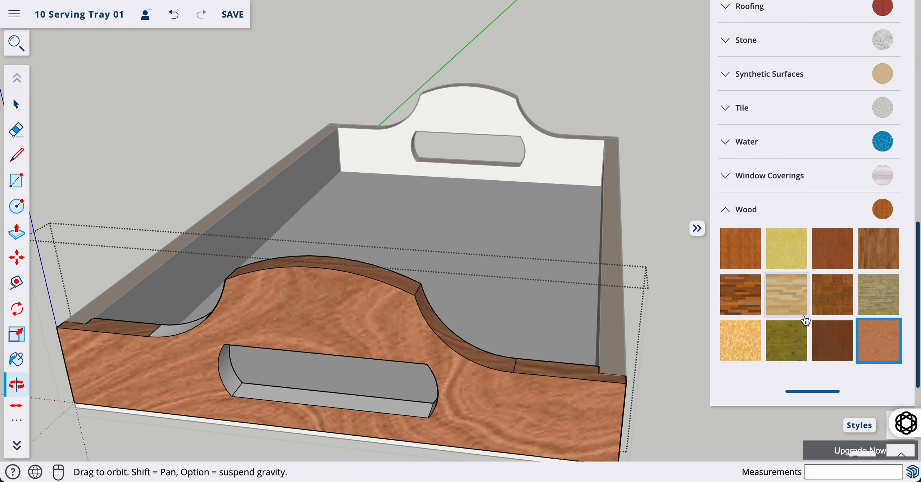
{"action": "left_click", "coordinate": [896, 350]}
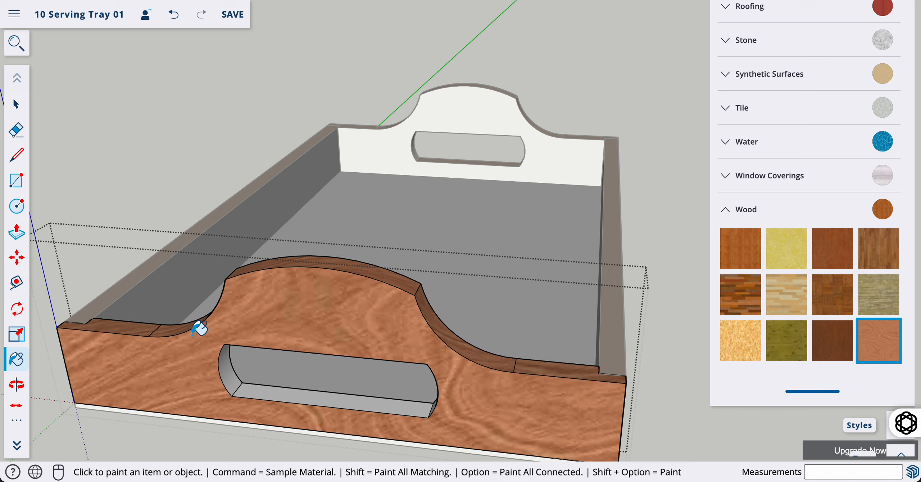
{"action": "left_click", "coordinate": [231, 360]}
{"action": "left_click", "coordinate": [285, 388]}
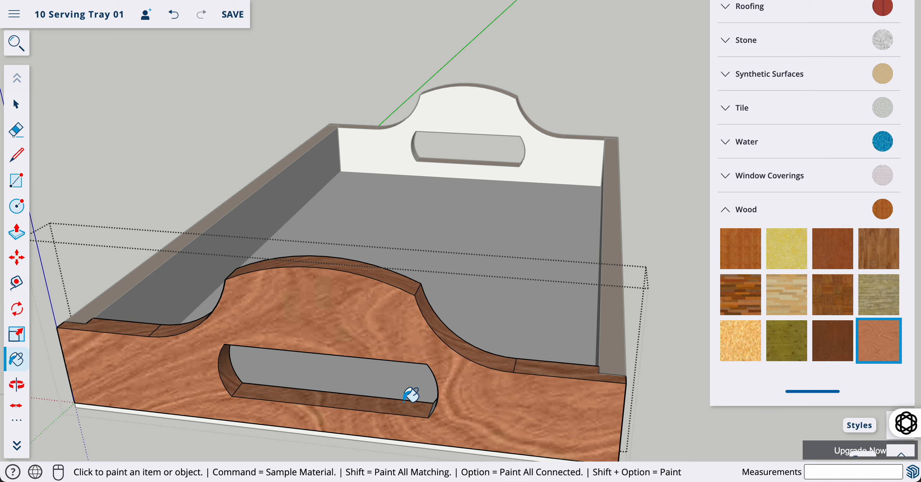
{"action": "key", "text": "o"}
{"action": "left_click_drag", "start_coordinate": [417, 406], "coordinate": [577, 361]}
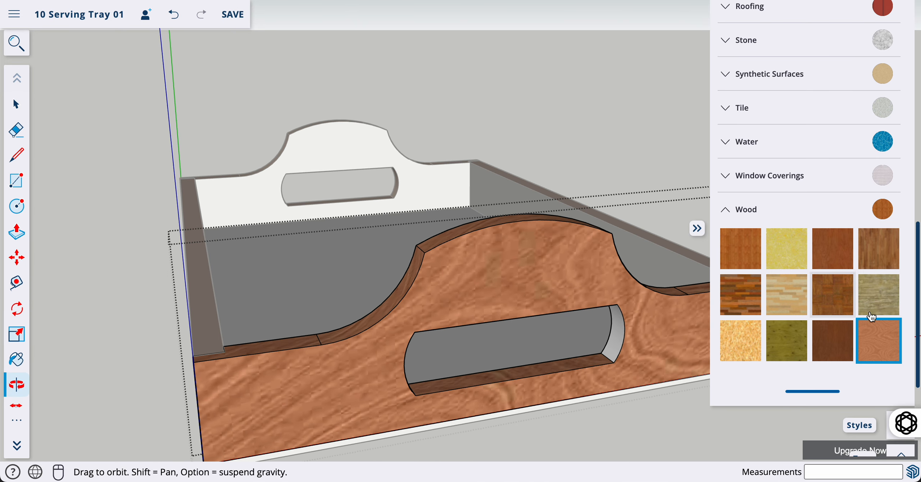
{"action": "left_click", "coordinate": [885, 338]}
{"action": "left_click", "coordinate": [618, 329]}
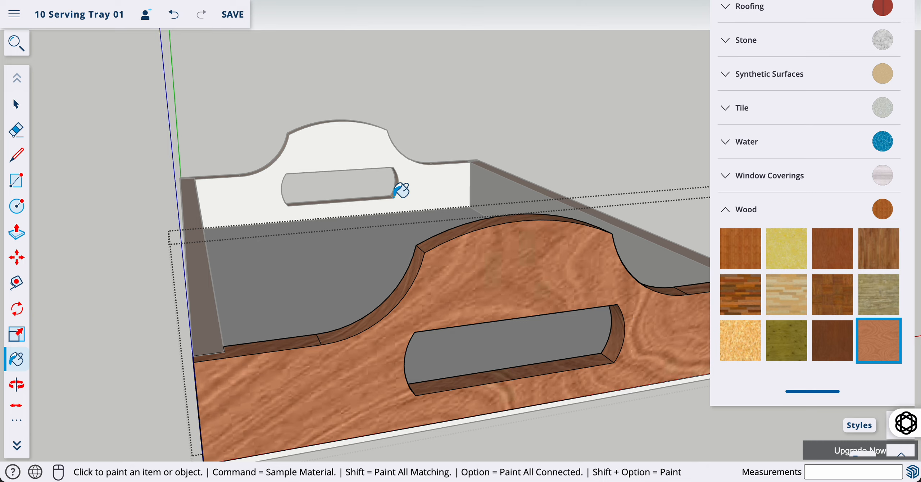
Paint the side rail's white end face wood, then exit editing and look down into the tray
{"action": "key", "text": "o"}
{"action": "left_click_drag", "start_coordinate": [286, 333], "coordinate": [313, 346]}
{"action": "key", "text": "h"}
{"action": "left_click_drag", "start_coordinate": [253, 372], "coordinate": [490, 234]}
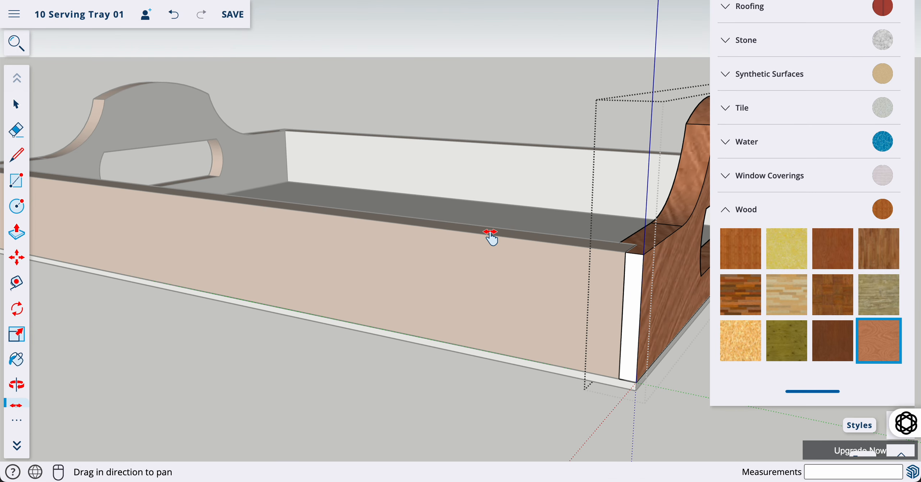
{"action": "left_click", "coordinate": [880, 342]}
{"action": "left_click", "coordinate": [635, 296]}
{"action": "key", "text": "space"}
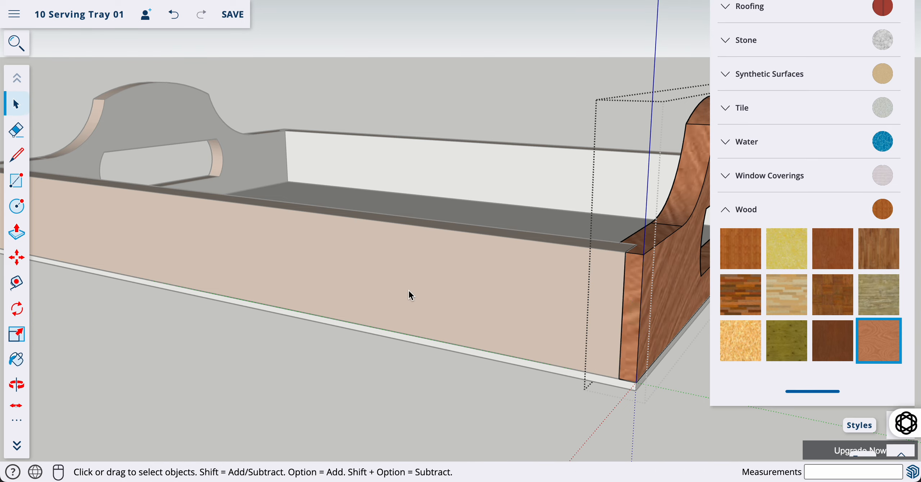
{"action": "left_click", "coordinate": [352, 391]}
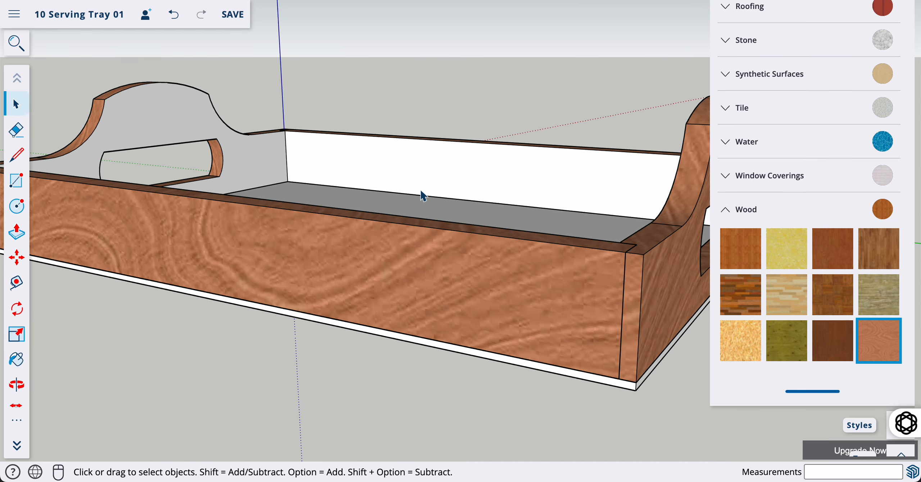
{"action": "scroll", "coordinate": [423, 196], "scroll_direction": "down", "scroll_amount": 6}
{"action": "key", "text": "o"}
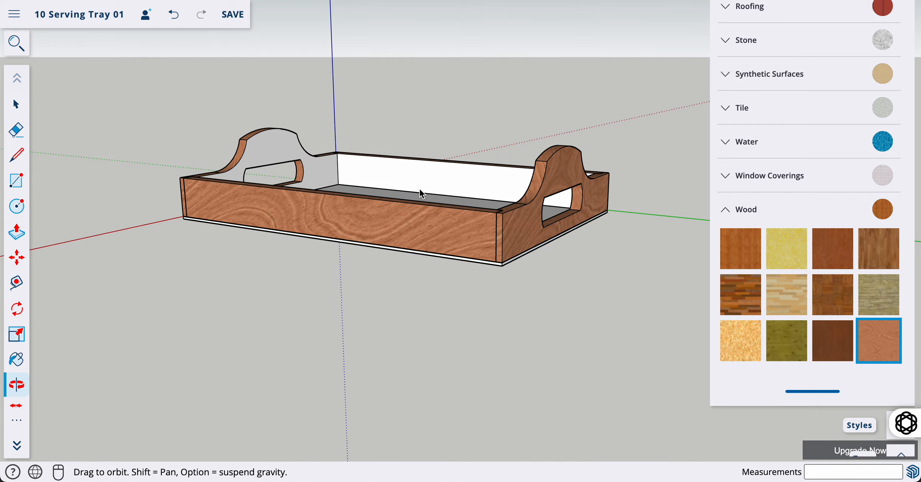
{"action": "left_click_drag", "start_coordinate": [419, 189], "coordinate": [176, 226]}
{"action": "scroll", "coordinate": [471, 195], "scroll_direction": "up", "scroll_amount": 5}
Paint the inner faces of the left and right side boards in dark wood
{"action": "key", "text": "space"}
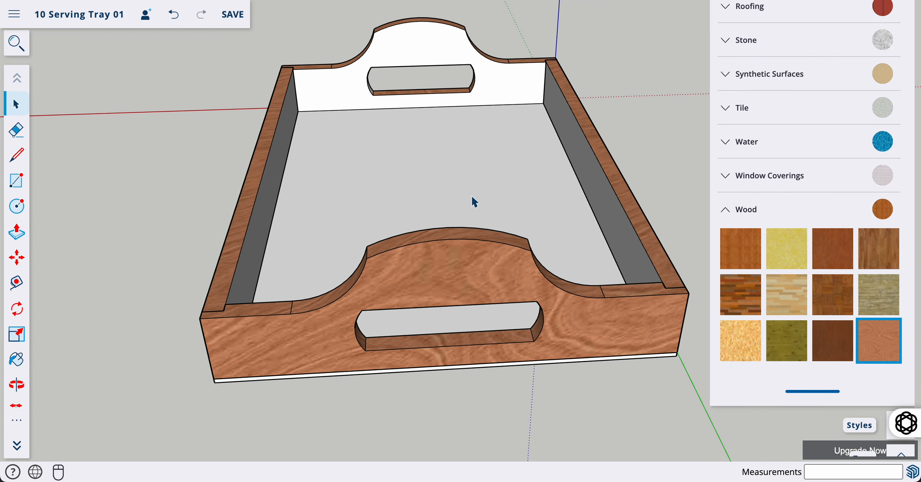
{"action": "double_click", "coordinate": [270, 164]}
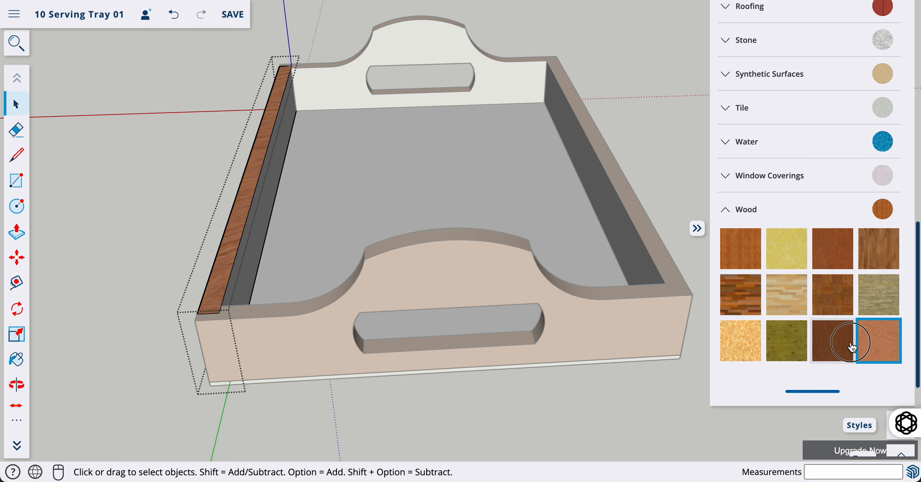
{"action": "left_click", "coordinate": [852, 347]}
{"action": "left_click", "coordinate": [274, 179]}
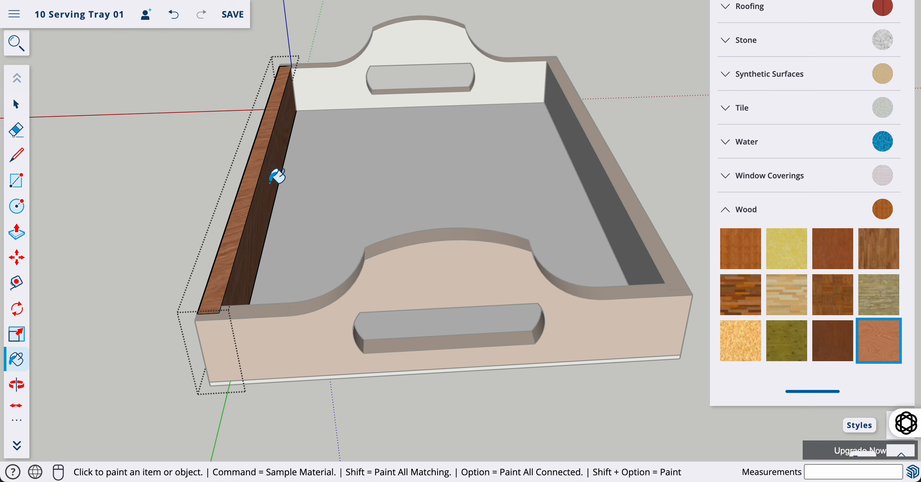
{"action": "key", "text": "space"}
{"action": "left_click", "coordinate": [632, 136]}
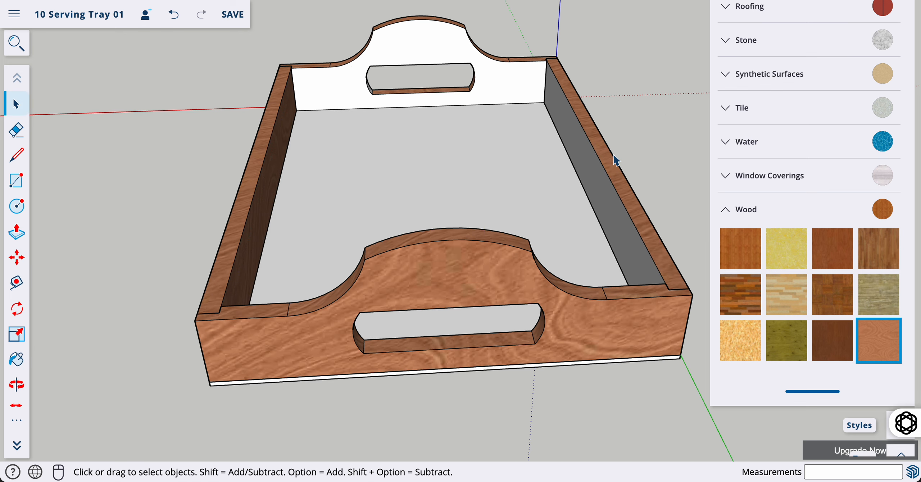
{"action": "double_click", "coordinate": [597, 172]}
{"action": "key", "text": "b"}
{"action": "left_click", "coordinate": [609, 197]}
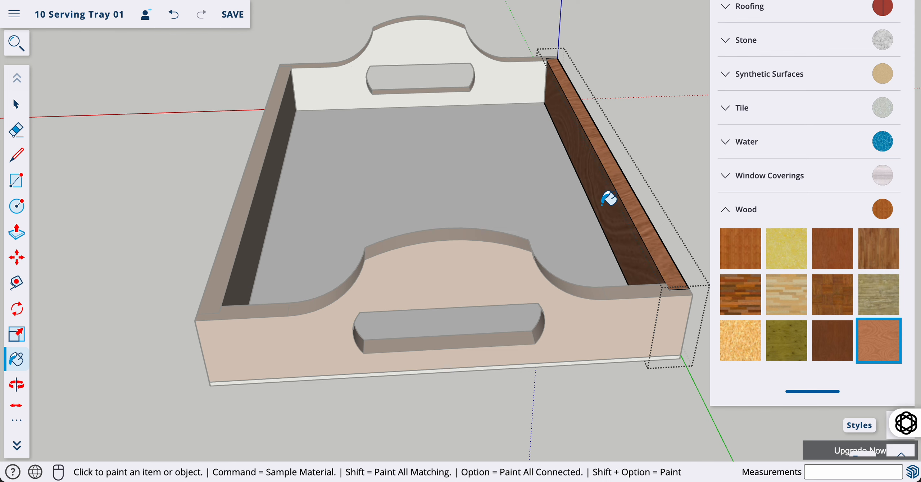
{"action": "key", "text": "space"}
Paint the back handle board and its cut-out faces in wood grain
{"action": "double_click", "coordinate": [505, 71]}
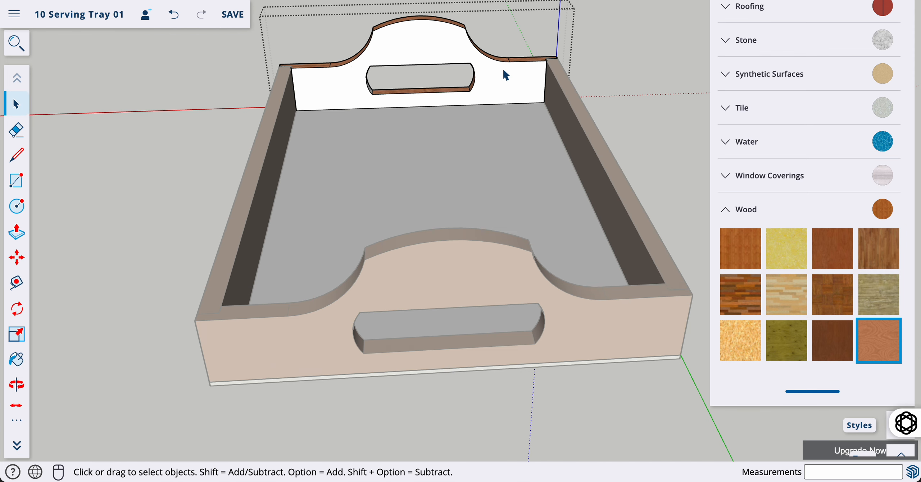
{"action": "left_click", "coordinate": [889, 349]}
{"action": "left_click", "coordinate": [444, 38]}
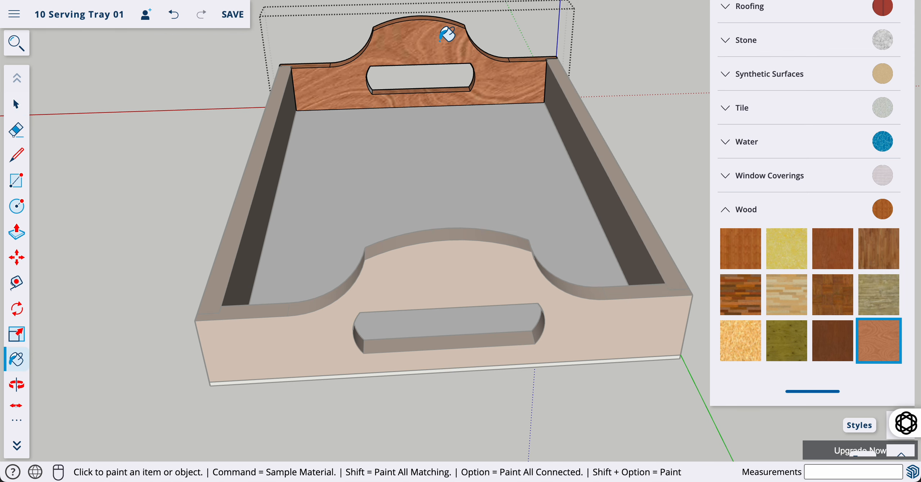
{"action": "scroll", "coordinate": [377, 78], "scroll_direction": "up", "scroll_amount": 5}
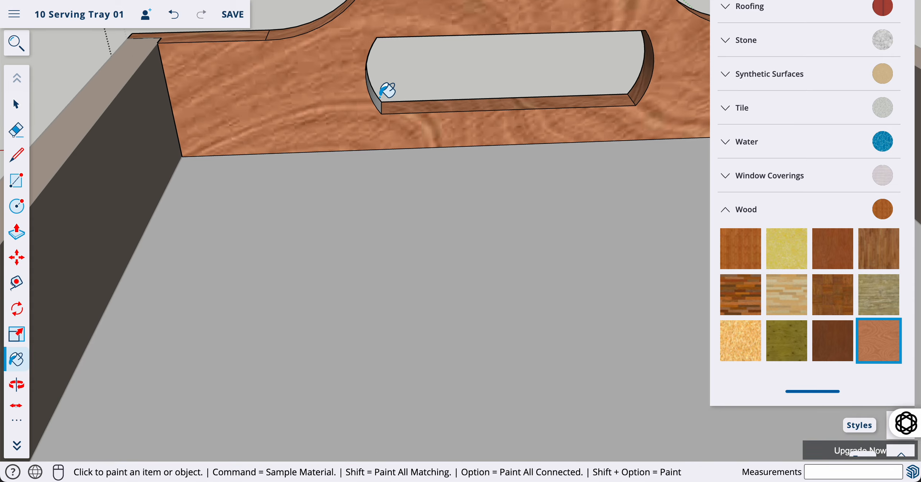
{"action": "scroll", "coordinate": [383, 93], "scroll_direction": "down", "scroll_amount": 4}
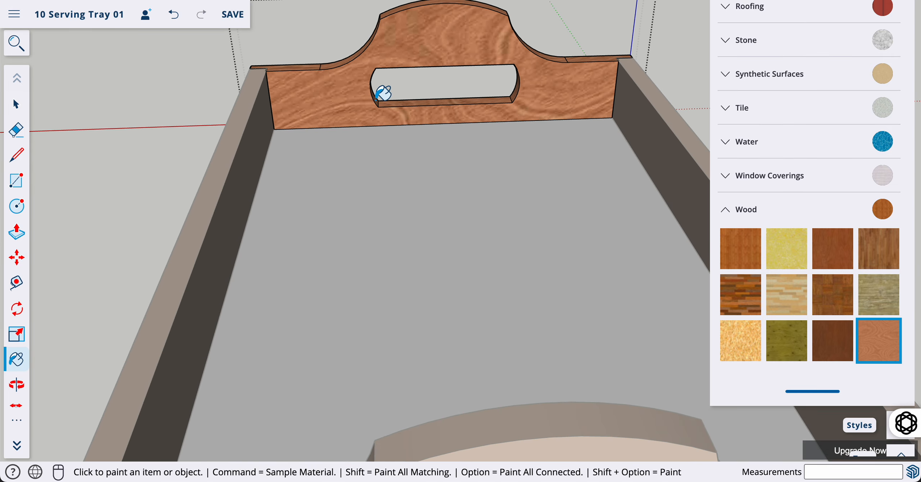
{"action": "key", "text": "p"}
{"action": "key", "text": "o"}
{"action": "left_click_drag", "start_coordinate": [375, 99], "coordinate": [377, 1]}
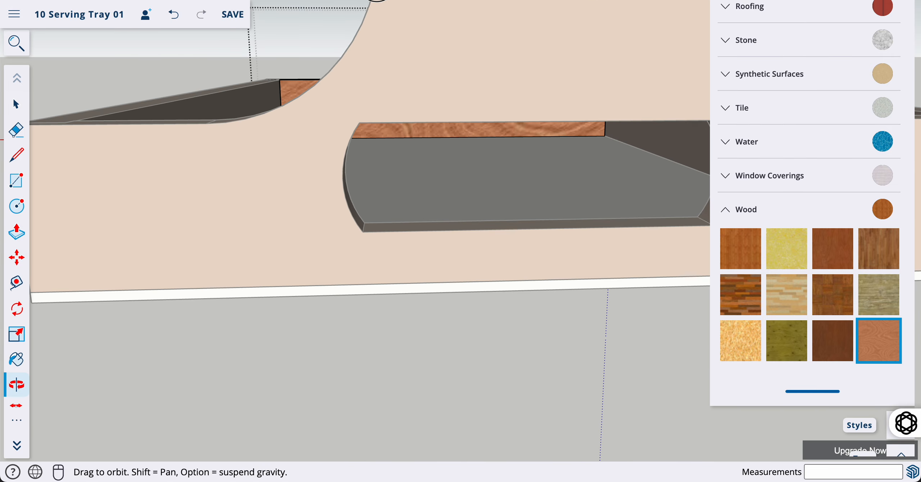
{"action": "left_click_drag", "start_coordinate": [366, 123], "coordinate": [623, 236]}
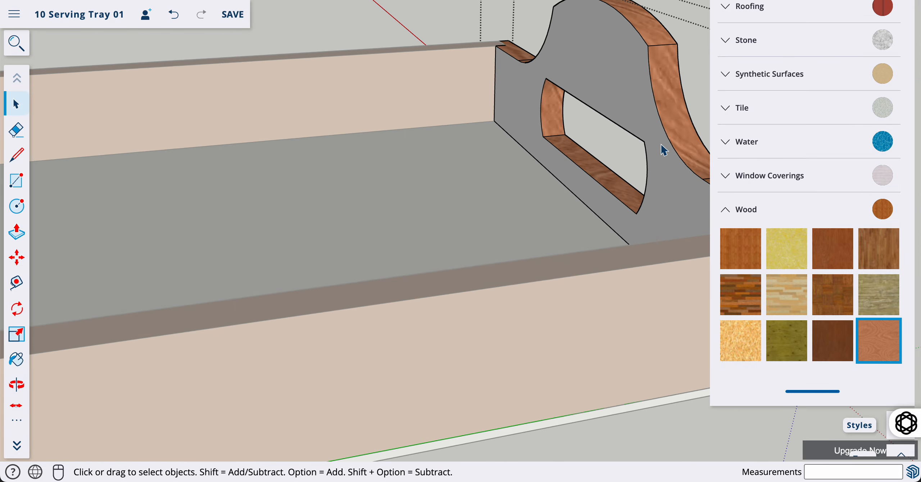
{"action": "left_click", "coordinate": [868, 349]}
{"action": "left_click", "coordinate": [673, 167]}
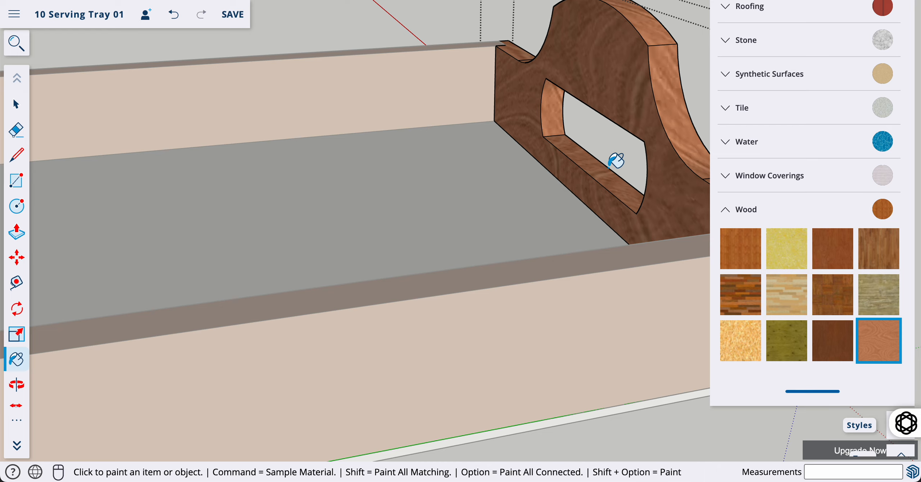
Exit the handle board and orbit to show both wood-grained handle ends
{"action": "scroll", "coordinate": [608, 184], "scroll_direction": "down", "scroll_amount": 5}
{"action": "key", "text": "space"}
{"action": "scroll", "coordinate": [608, 184], "scroll_direction": "down", "scroll_amount": 1}
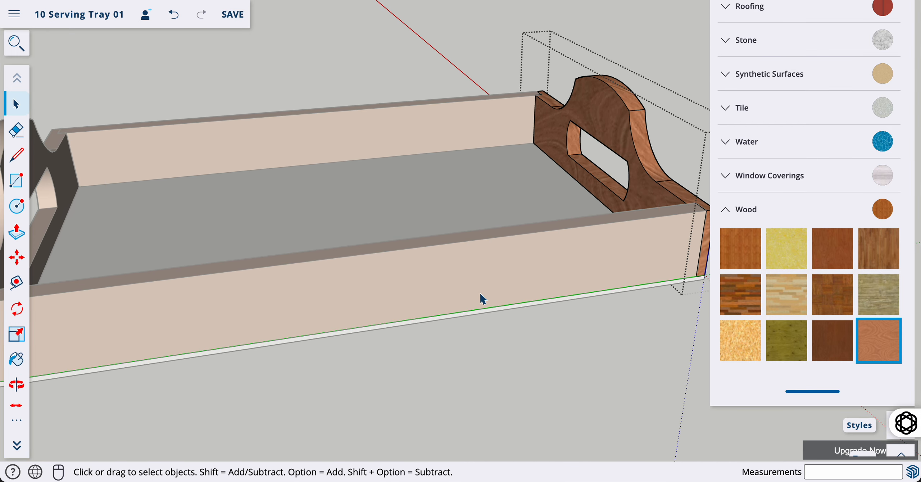
{"action": "left_click", "coordinate": [466, 321]}
{"action": "scroll", "coordinate": [403, 288], "scroll_direction": "down", "scroll_amount": 1}
{"action": "scroll", "coordinate": [406, 293], "scroll_direction": "down", "scroll_amount": 1}
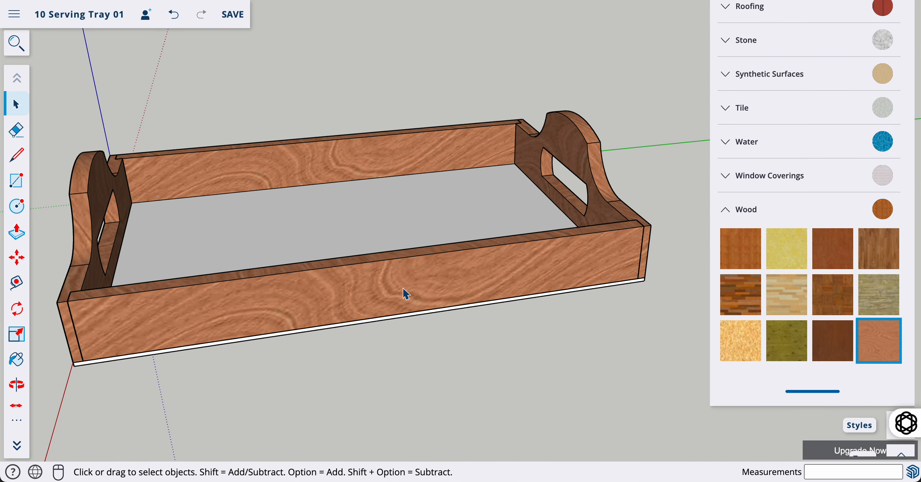
{"action": "key", "text": "o"}
{"action": "left_click_drag", "start_coordinate": [119, 325], "coordinate": [240, 310]}
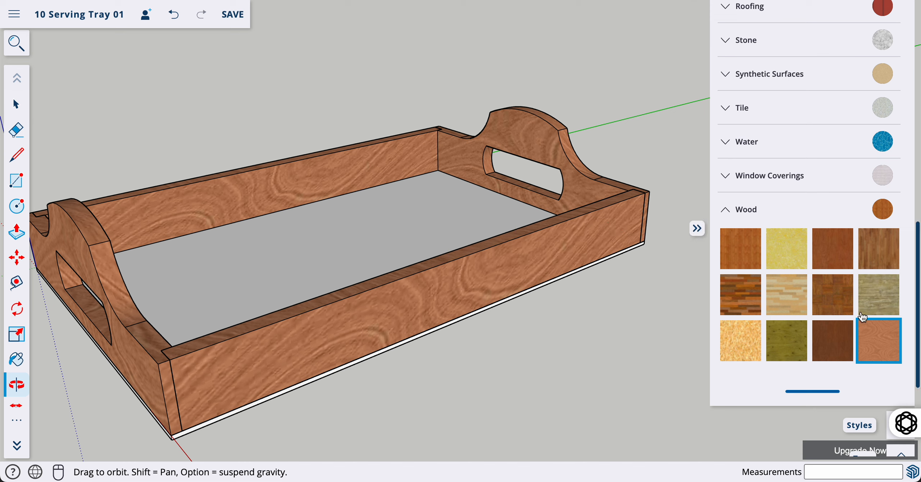
Try light plank and speckled wood textures on the tray floor, undoing each
{"action": "left_click", "coordinate": [801, 302]}
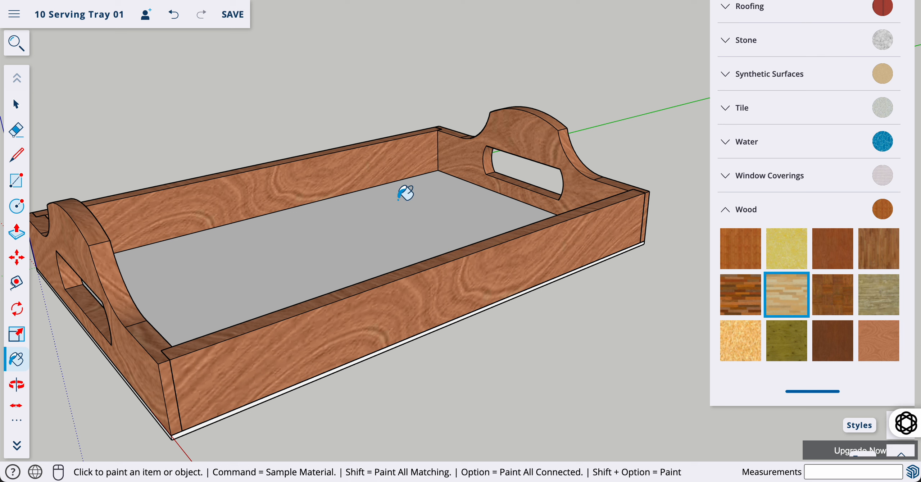
{"action": "left_click", "coordinate": [372, 228]}
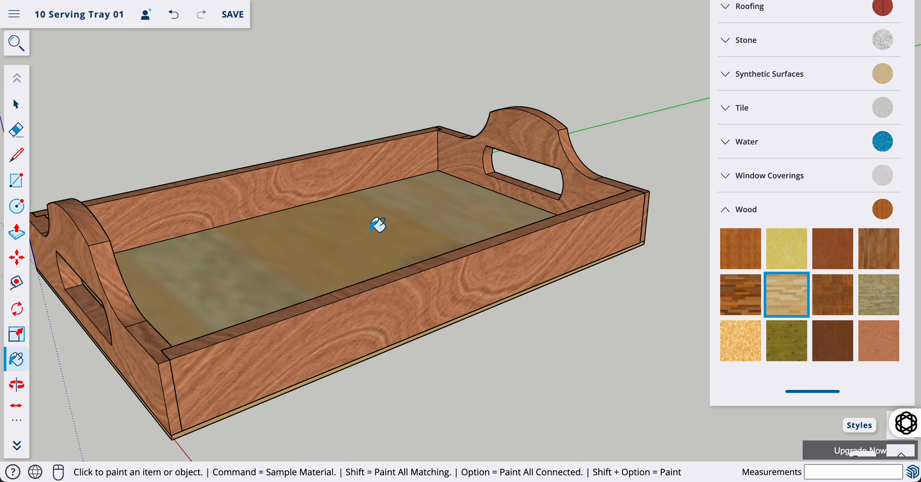
{"action": "key", "text": "super+z"}
{"action": "left_click", "coordinate": [741, 341]}
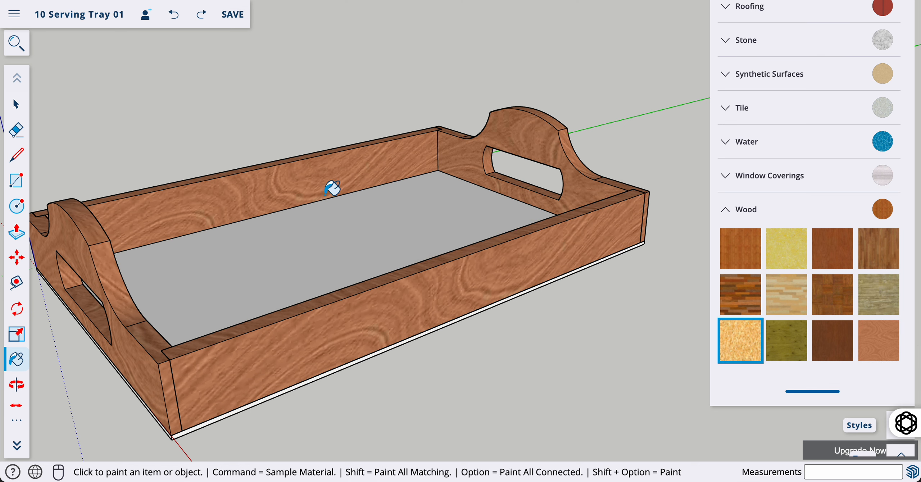
{"action": "left_click", "coordinate": [333, 226]}
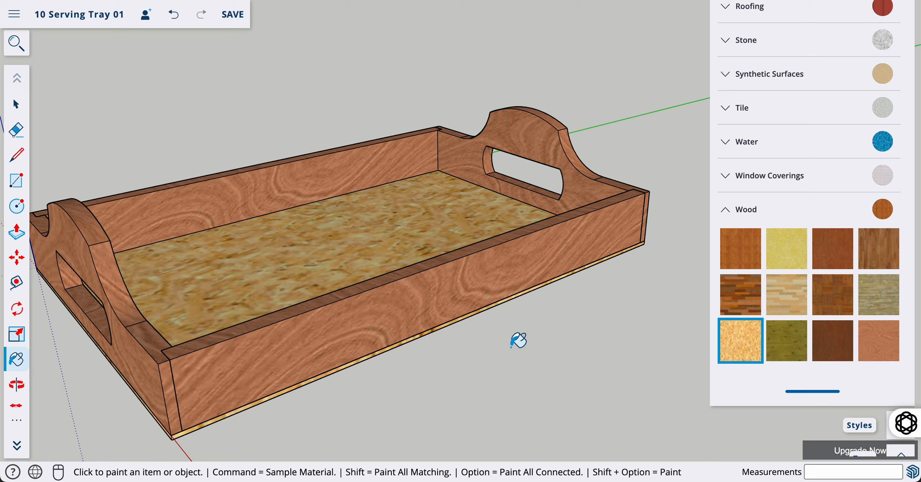
{"action": "key", "text": "super+z"}
After comparing yellow, dark and plank swatches, paint the floor with the speckled particleboard texture
{"action": "left_click", "coordinate": [786, 248]}
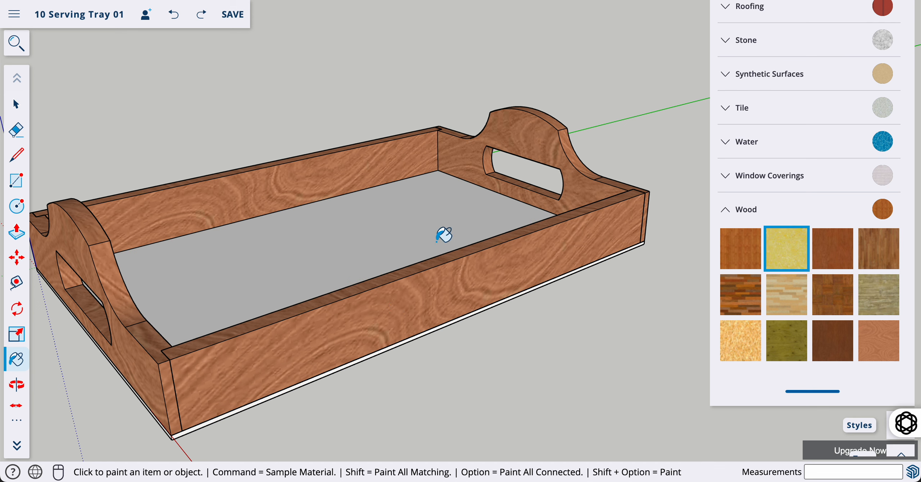
{"action": "left_click", "coordinate": [740, 295]}
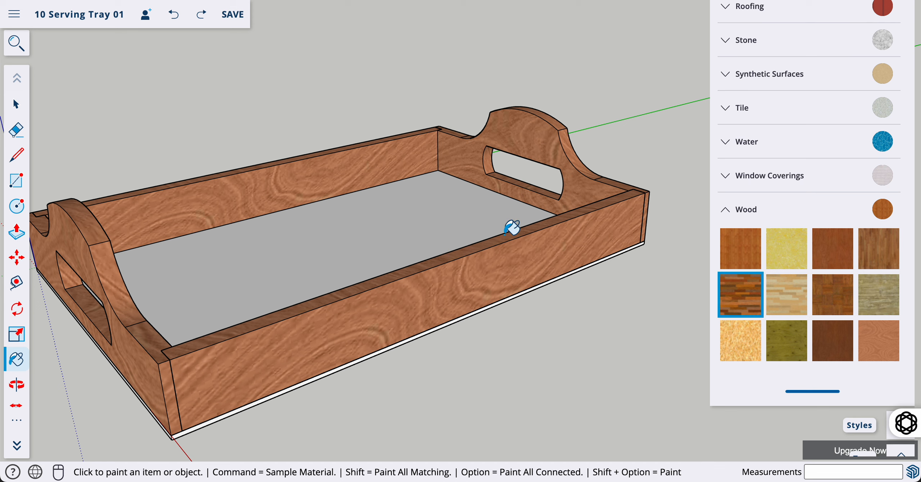
{"action": "left_click", "coordinate": [878, 249]}
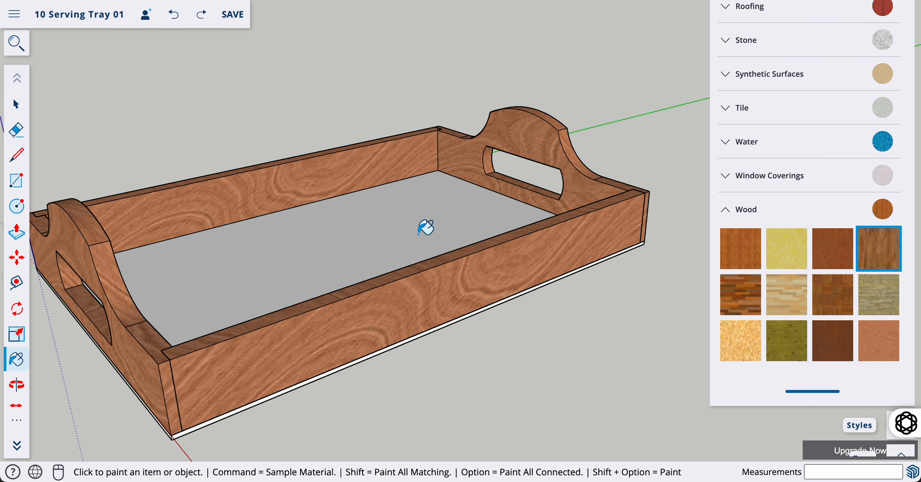
{"action": "left_click", "coordinate": [833, 341]}
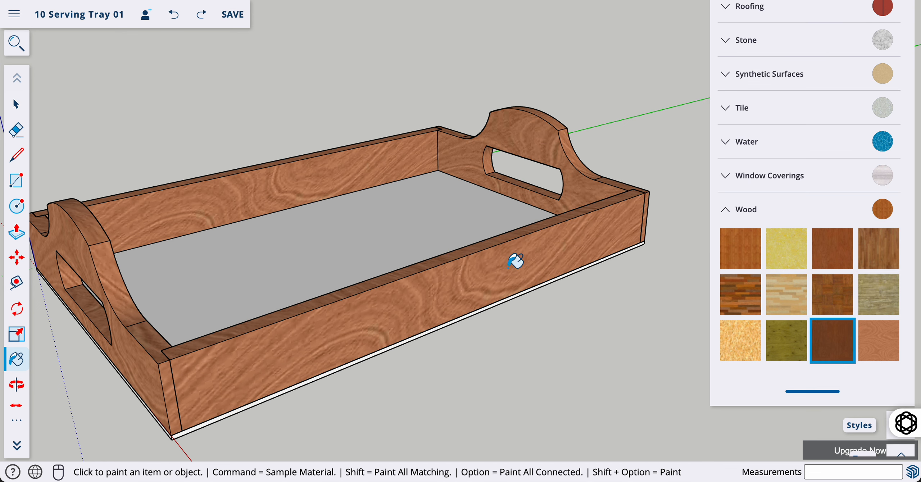
{"action": "left_click", "coordinate": [787, 295]}
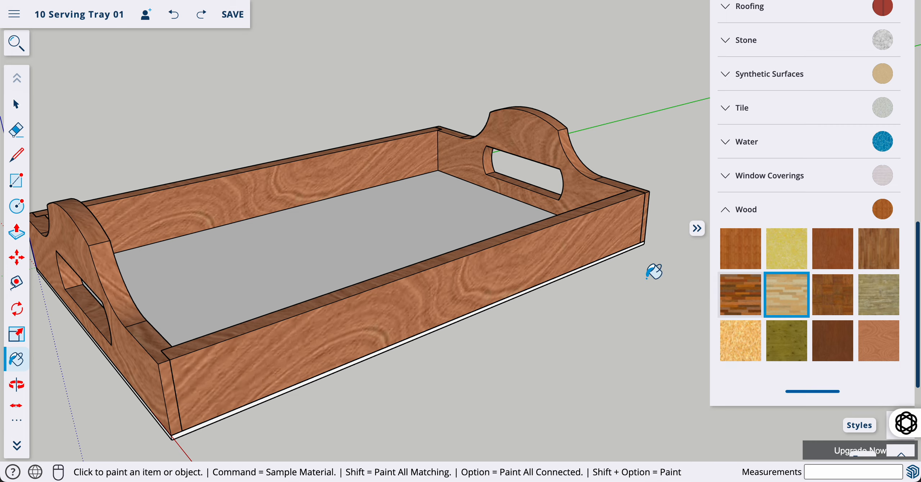
{"action": "left_click", "coordinate": [730, 344]}
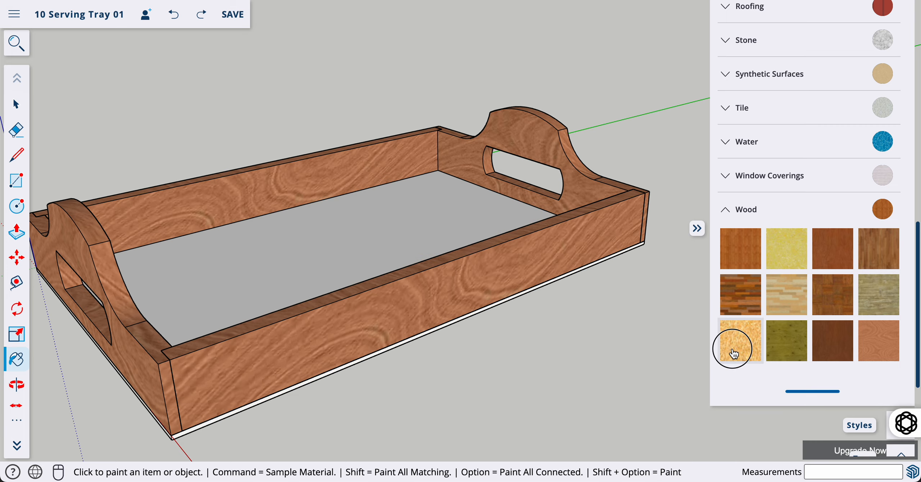
{"action": "left_click", "coordinate": [374, 207]}
Collapse the Wood category, close the materials list, and save '10 Serving Tray 01'
{"action": "key", "text": "o"}
{"action": "mouse_move", "coordinate": [442, 380]}
{"action": "left_mouse_down"}
{"action": "mouse_move", "coordinate": [479, 190]}
{"action": "mouse_move", "coordinate": [535, 259]}
{"action": "mouse_move", "coordinate": [680, 299]}
{"action": "mouse_move", "coordinate": [578, 298]}
{"action": "mouse_move", "coordinate": [597, 216]}
{"action": "mouse_move", "coordinate": [701, 133]}
{"action": "left_mouse_up"}
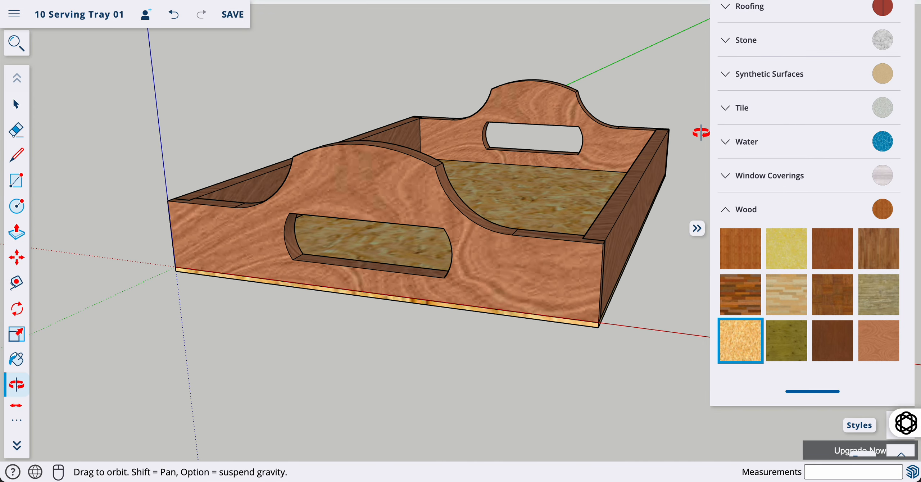
{"action": "left_click", "coordinate": [773, 213]}
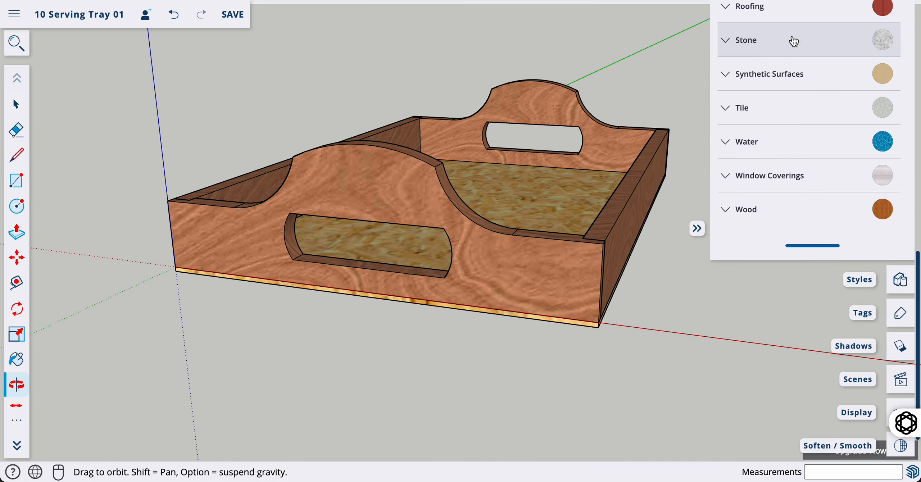
{"action": "scroll", "coordinate": [793, 41], "scroll_direction": "up", "scroll_amount": 10}
{"action": "left_click", "coordinate": [772, 149]}
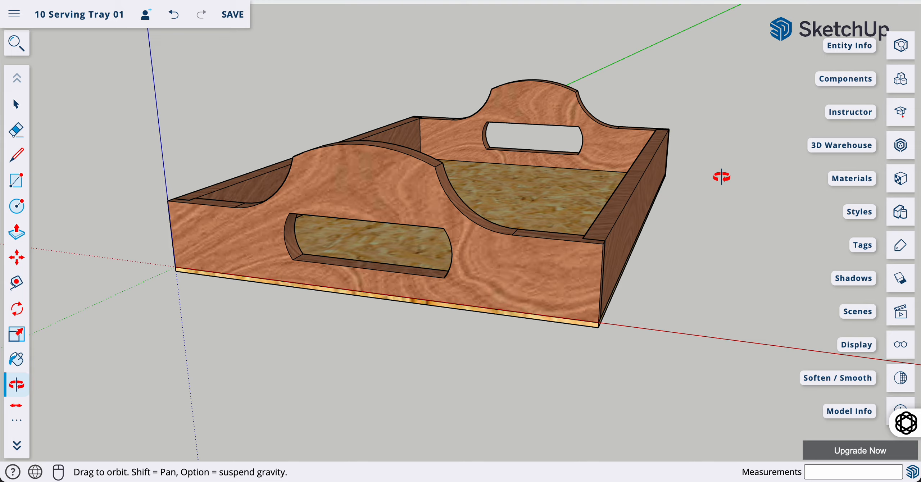
{"action": "left_click_drag", "start_coordinate": [693, 213], "coordinate": [577, 283]}
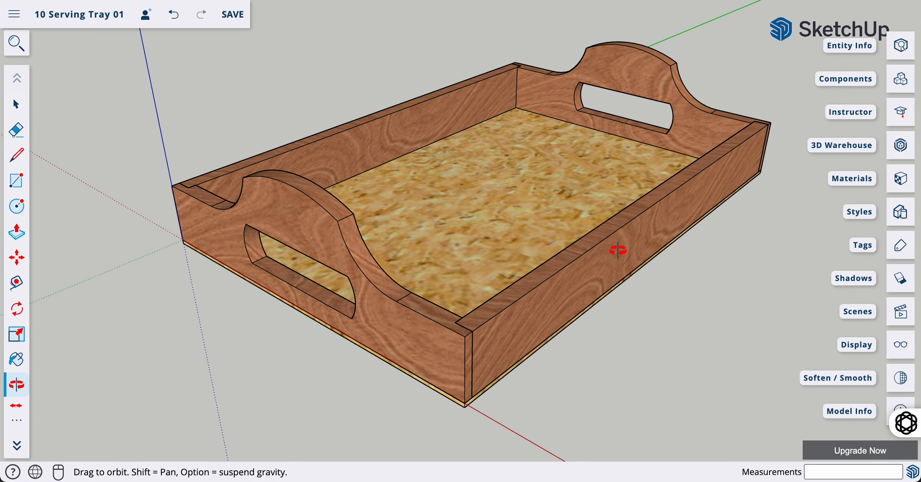
{"action": "left_click", "coordinate": [238, 14]}
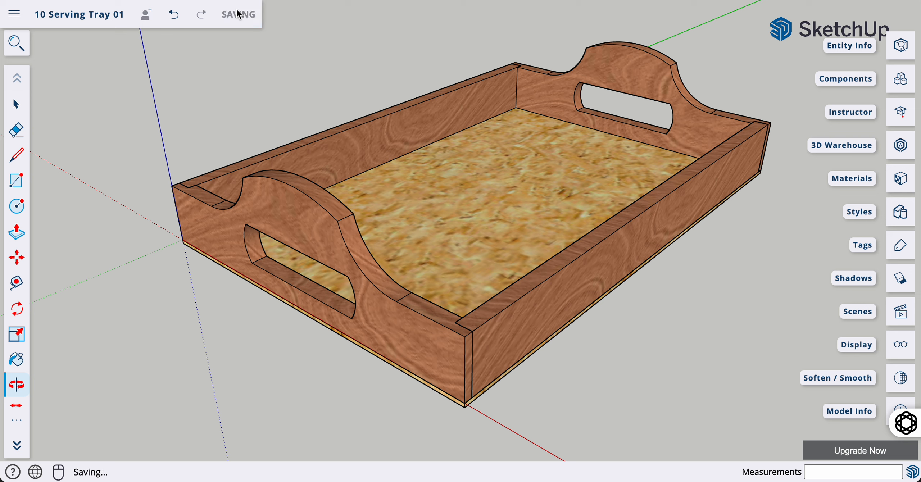